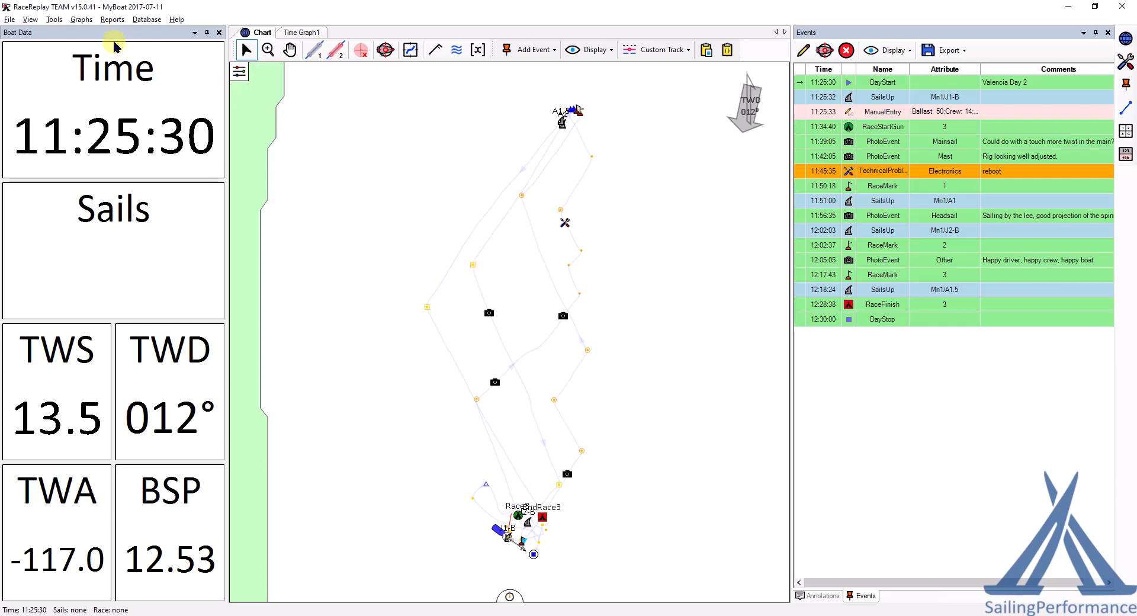
Step: Open the BoatDay config and review its settings, comments and weather/calibration tabs before closing it without changes
click(53, 20)
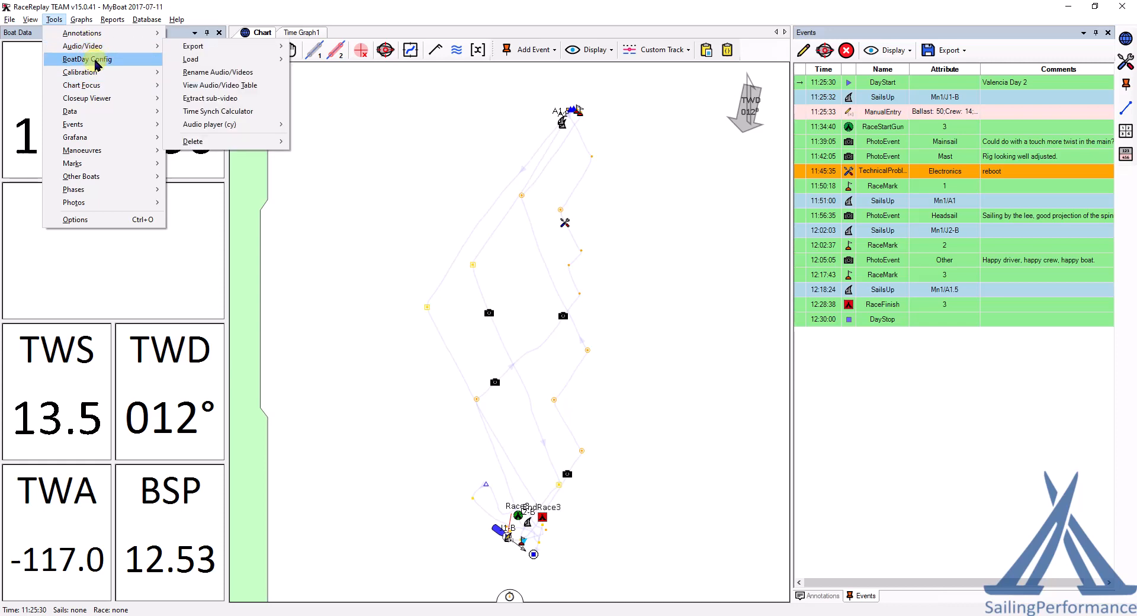
click(126, 60)
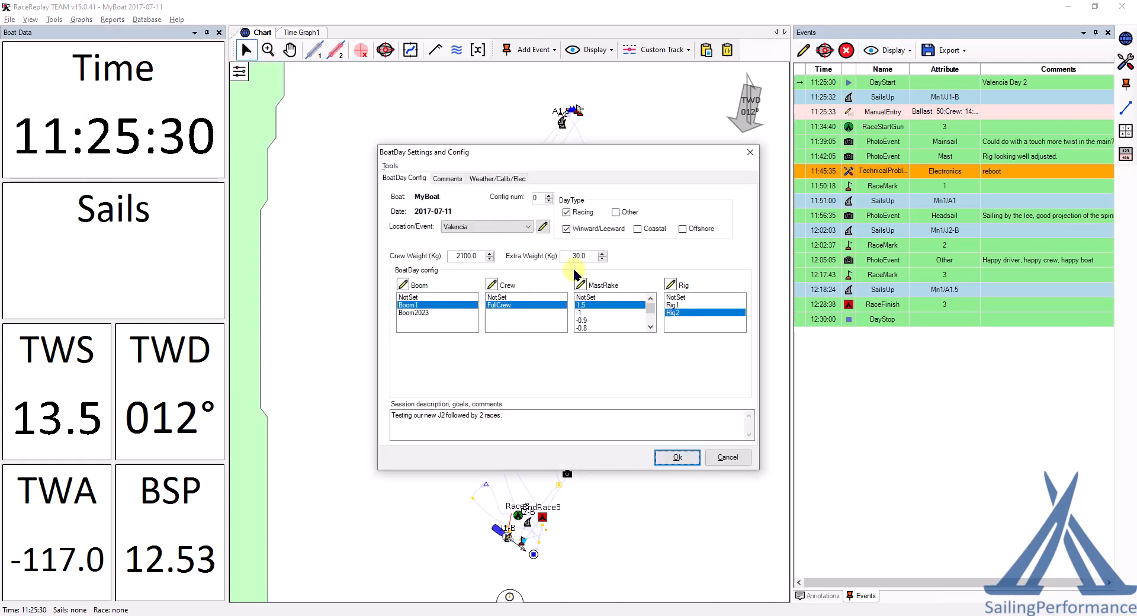
click(448, 178)
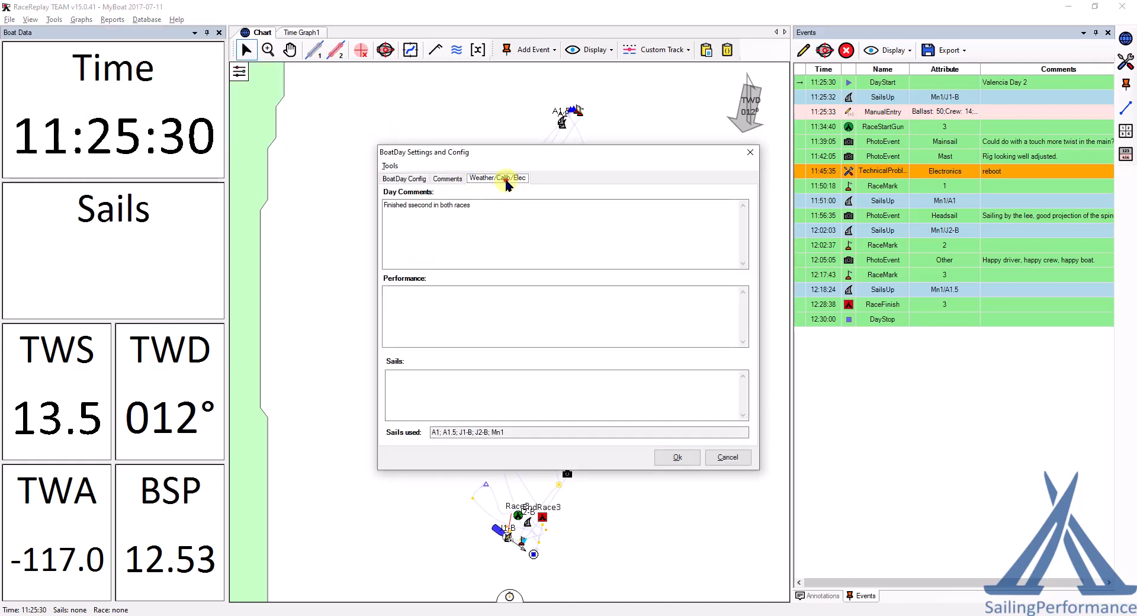
click(498, 178)
click(727, 457)
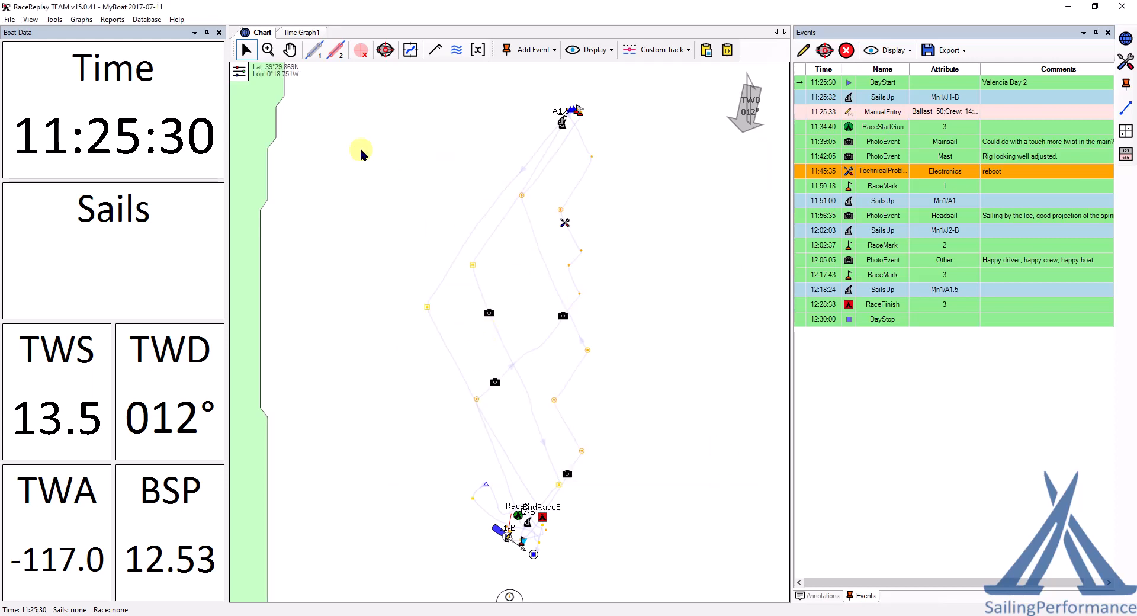
Step: Export the daily comments report as DailyComments to WebReport (html), confirming the BoatDay settings, to the clipboard
click(112, 19)
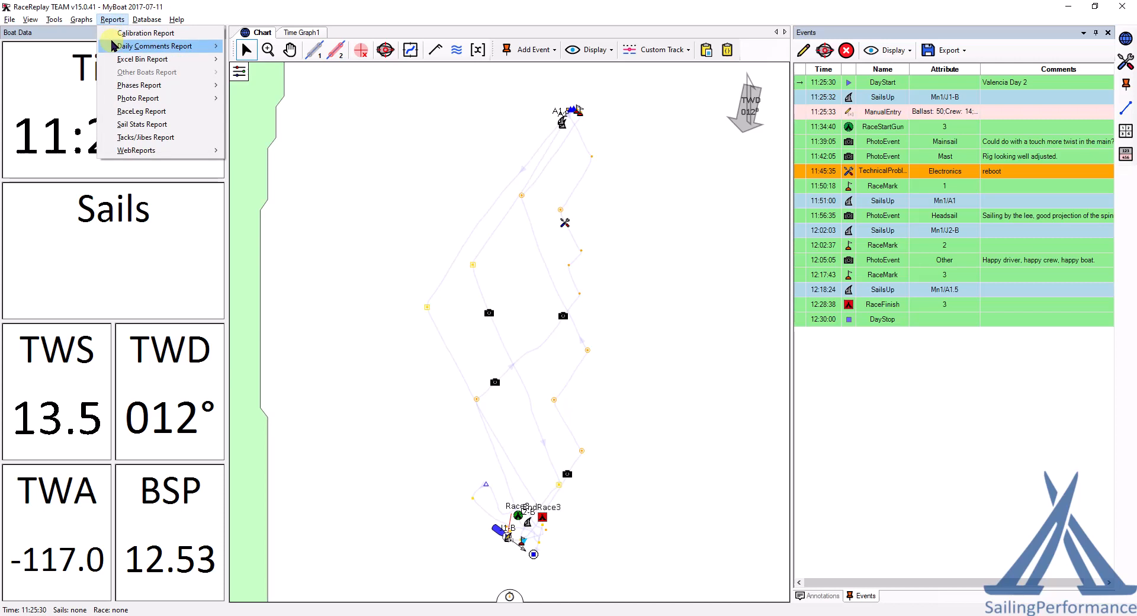
mouse_move(148, 47)
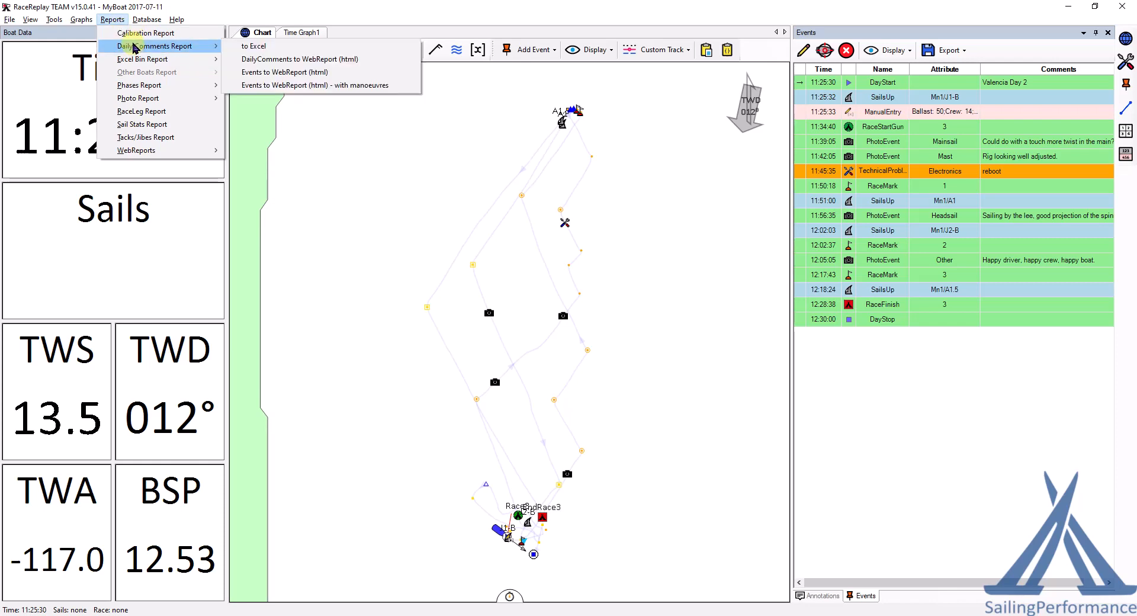
click(274, 59)
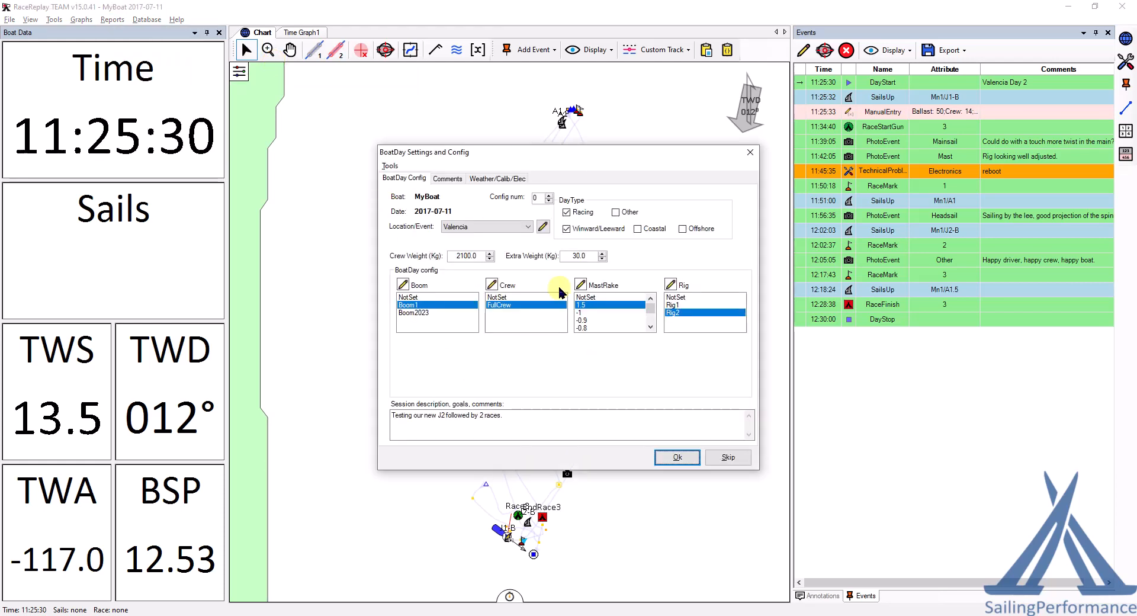
click(447, 178)
click(501, 178)
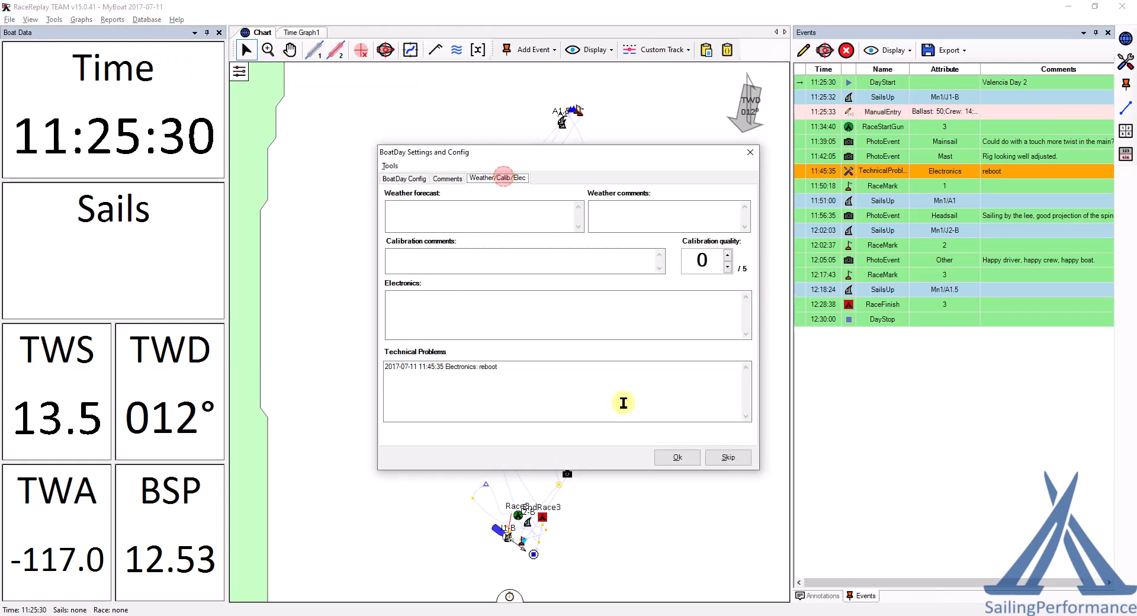
click(675, 457)
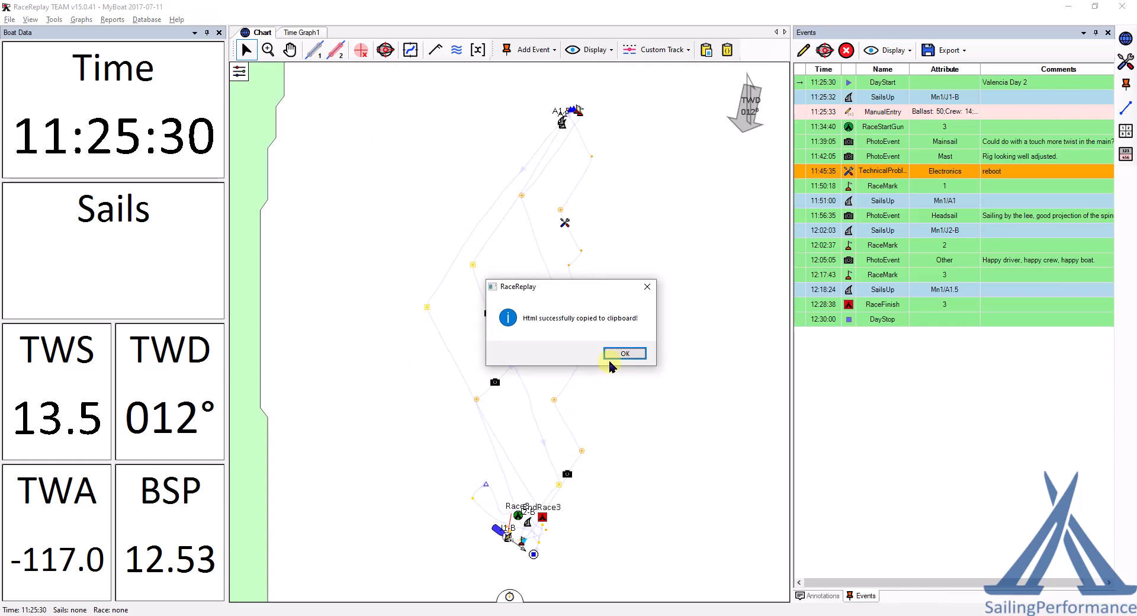
click(626, 354)
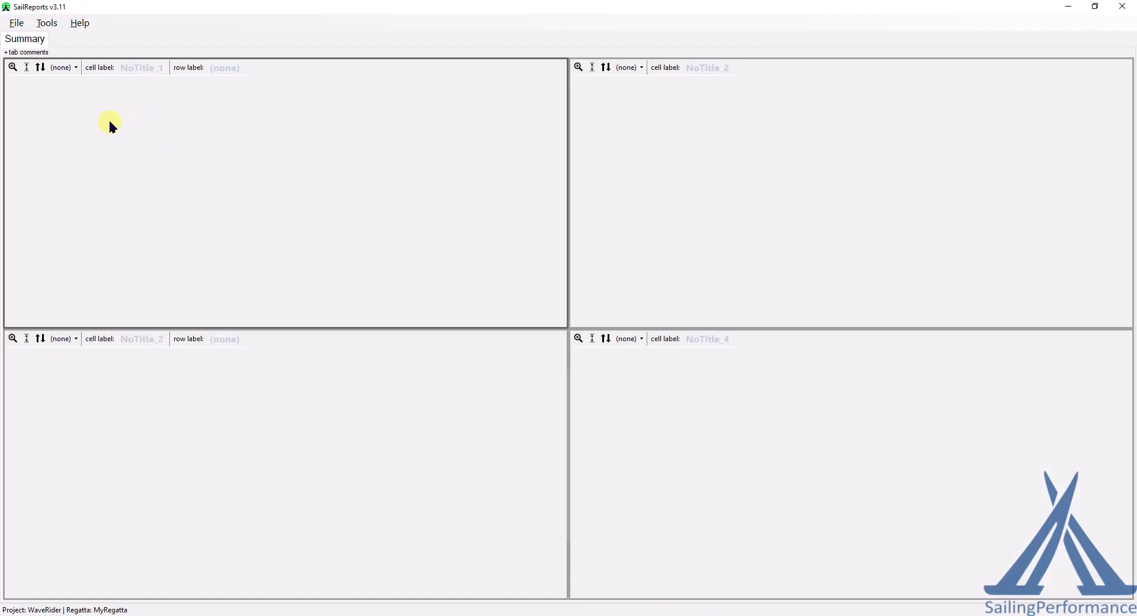
Step: Set the top-left SailReports cell to html and paste the daily comments report into it, resizing the preview to fit
click(75, 68)
click(80, 109)
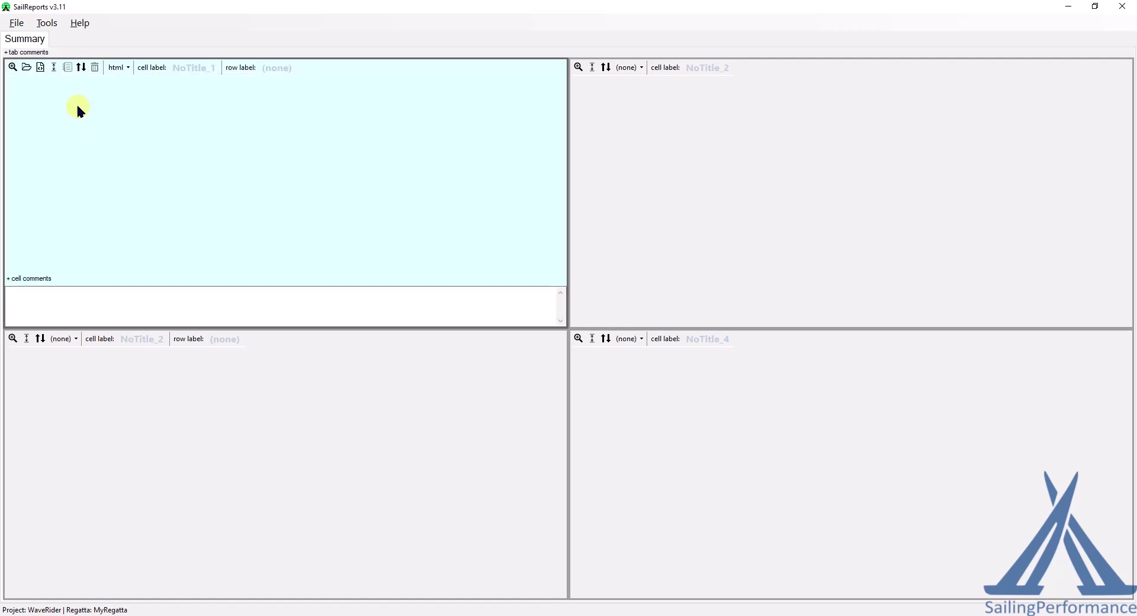
click(41, 69)
drag(553, 145, 563, 58)
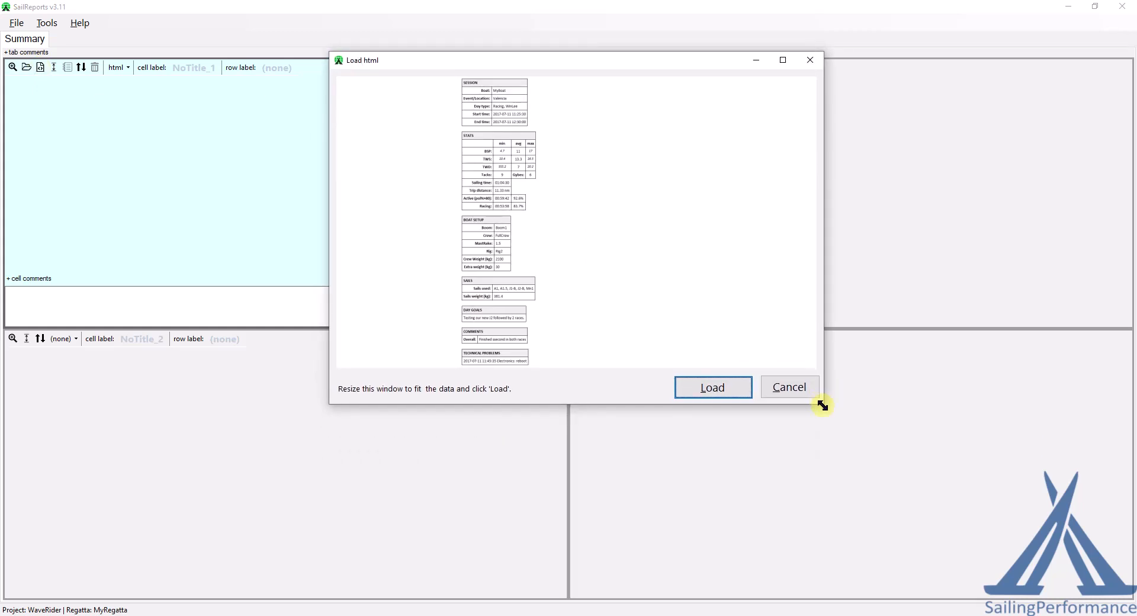
drag(809, 410, 521, 528)
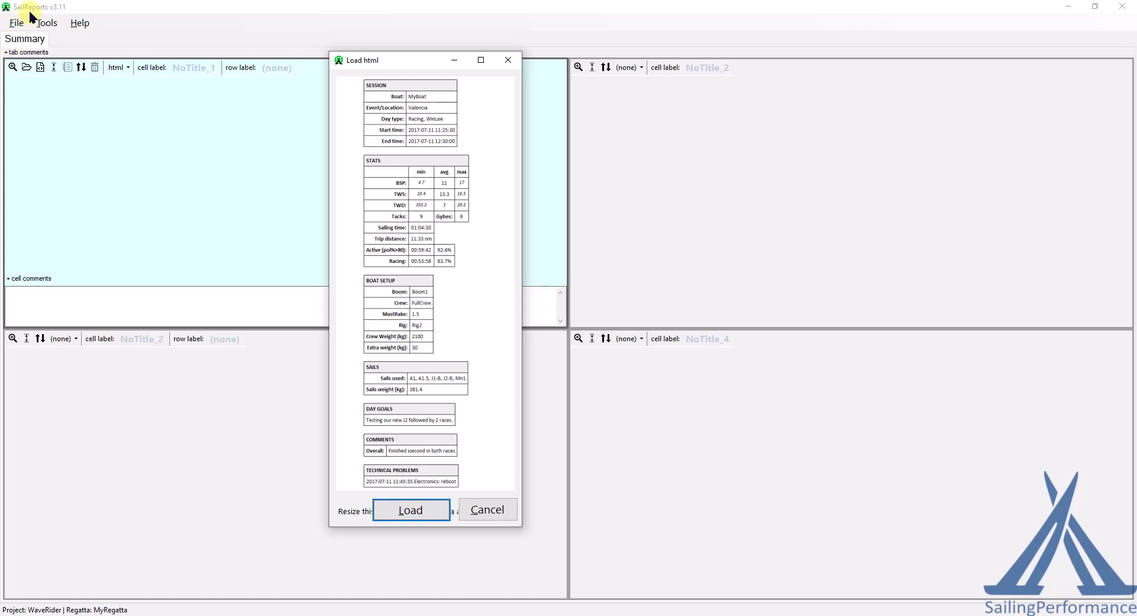
click(411, 511)
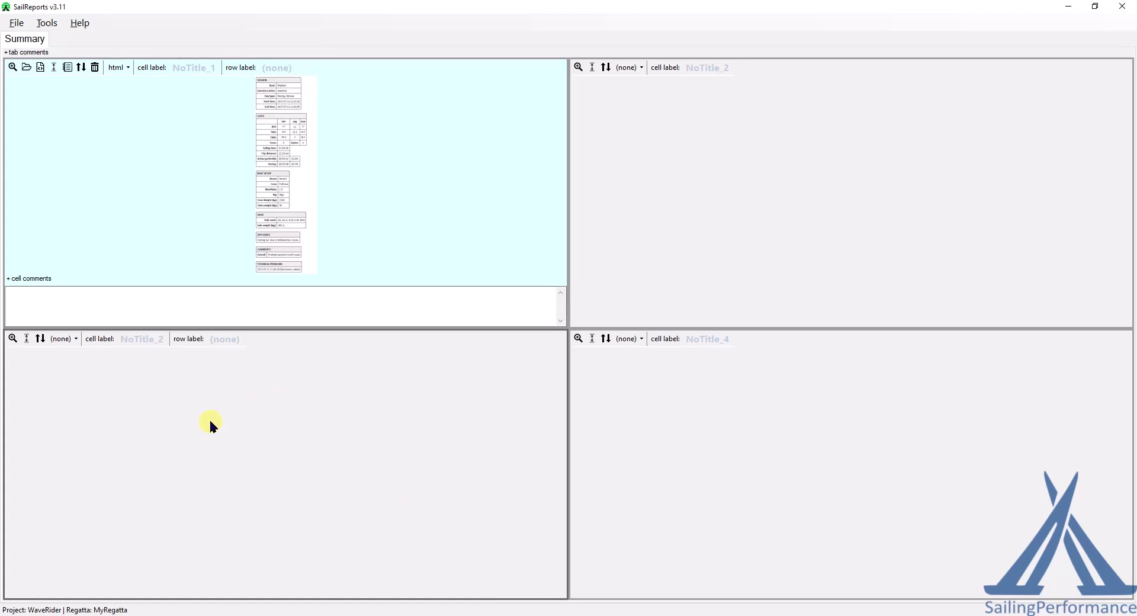
Step: Switch back to RaceReplay and copy the events list to the clipboard as Events to WebReport (html)
key(alt+Tab)
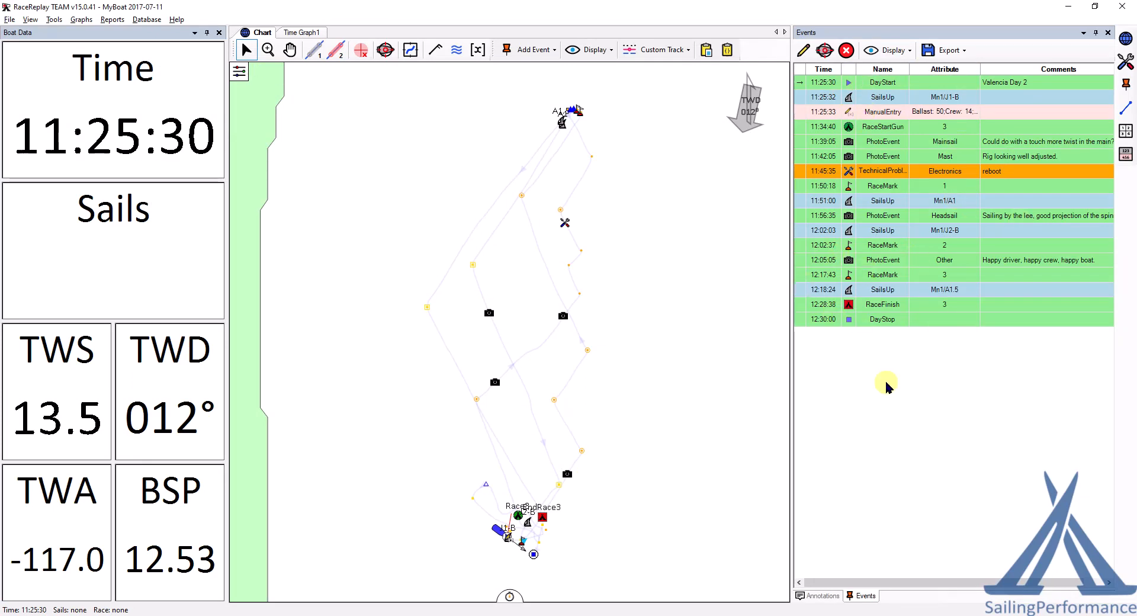
click(108, 20)
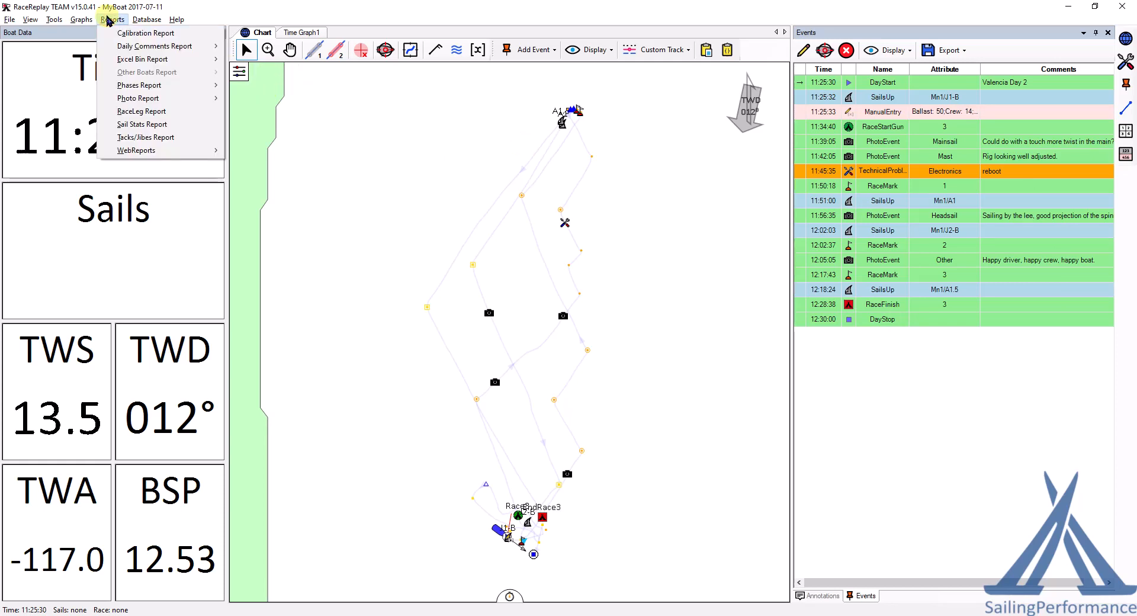
mouse_move(122, 51)
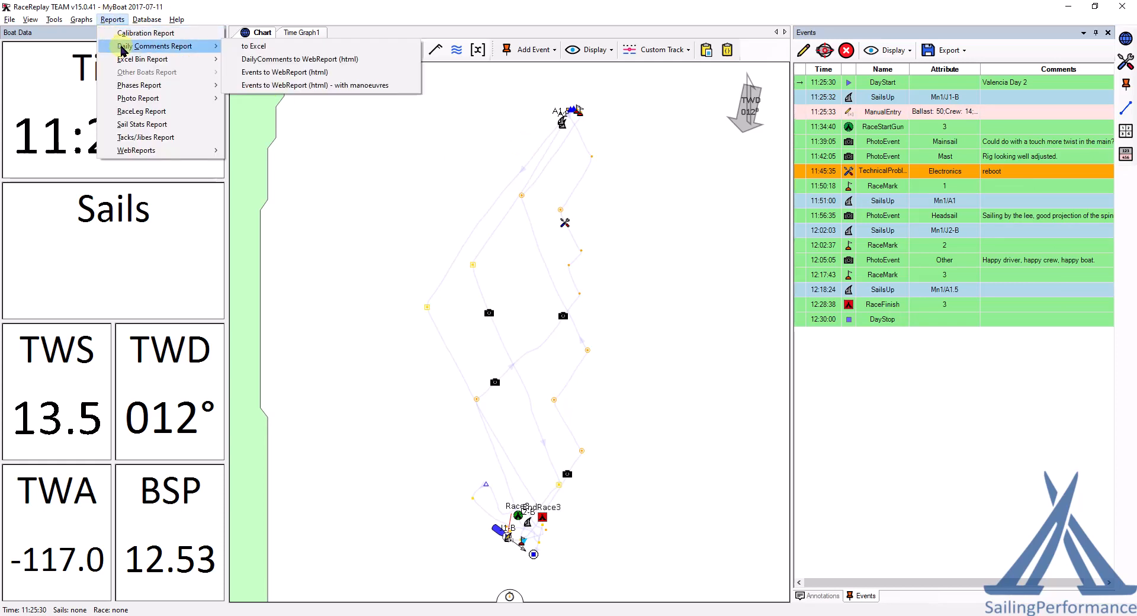
click(287, 73)
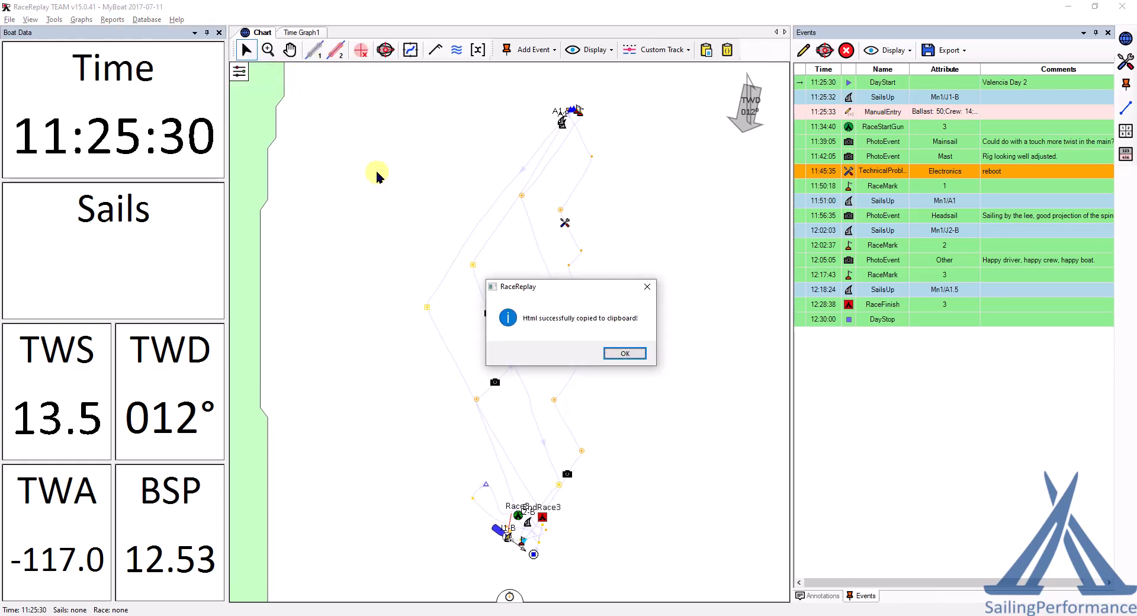
click(628, 353)
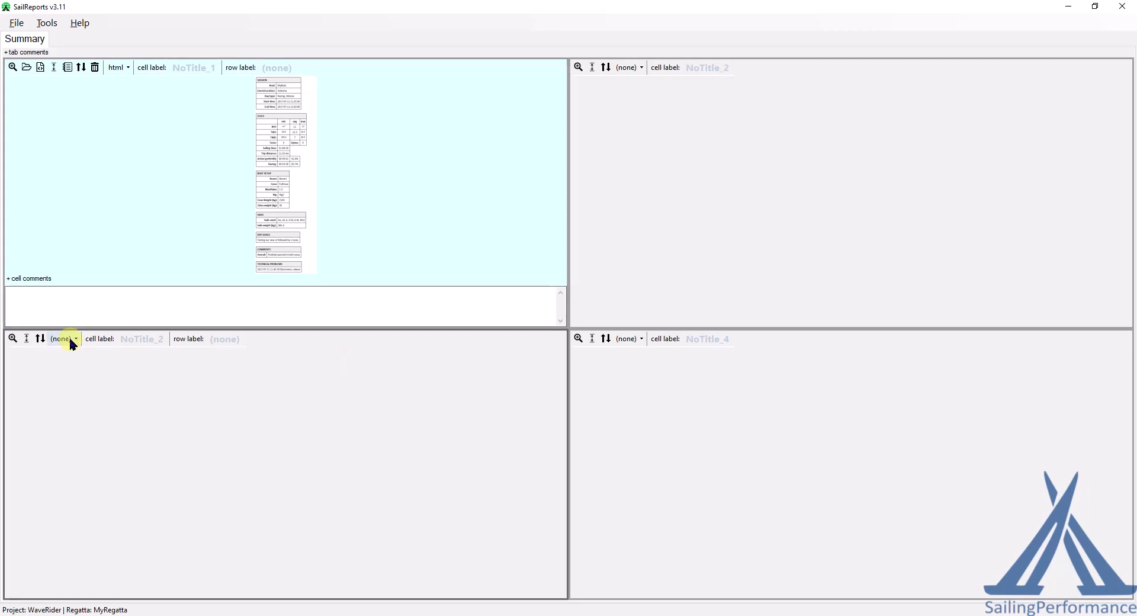
Step: Set the bottom-left SailReports cell to html and paste the events table into it, resizing the preview to fit
click(70, 338)
click(93, 385)
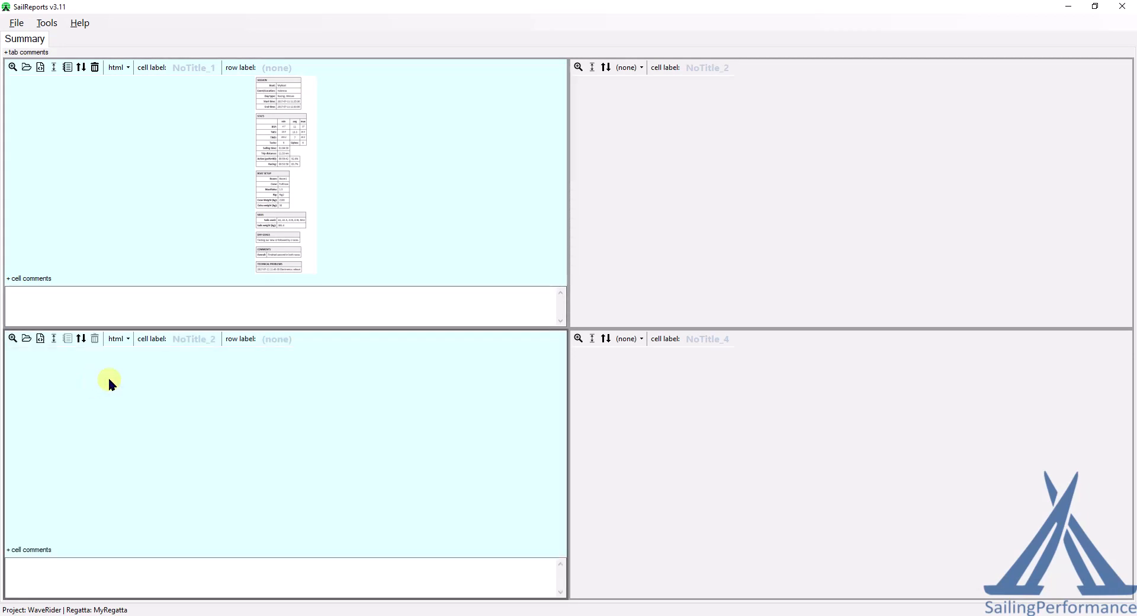
click(41, 338)
drag(812, 482, 769, 471)
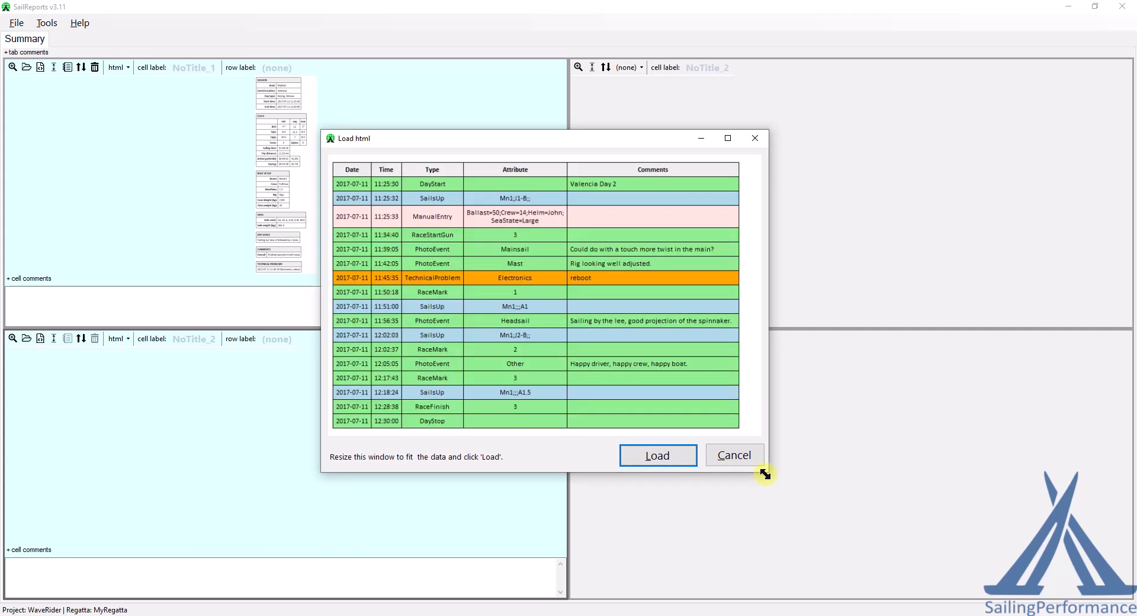
click(658, 457)
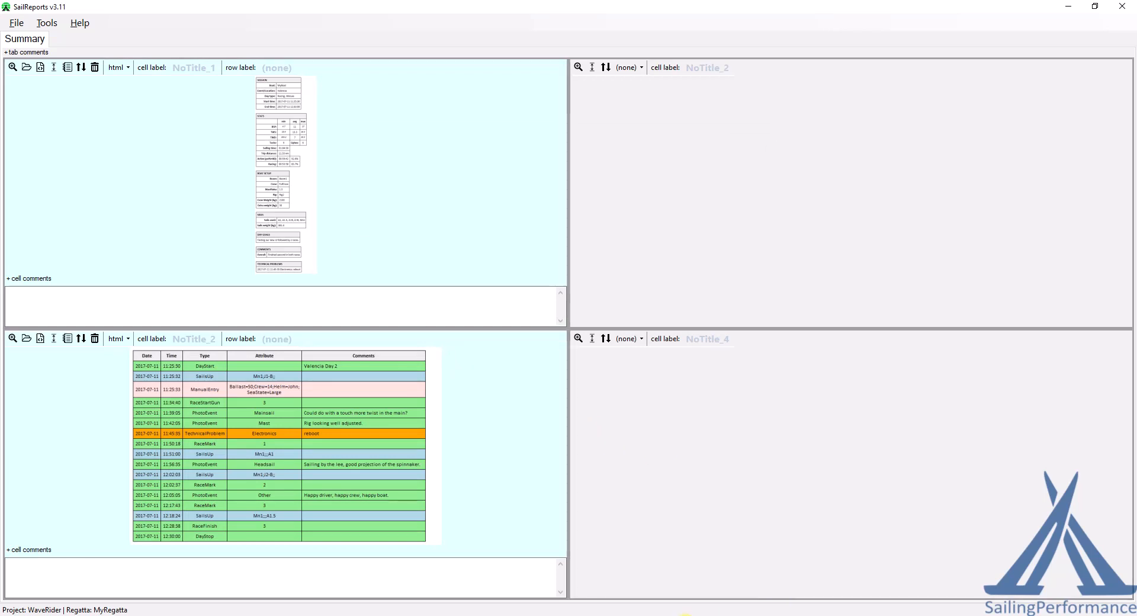
Step: Switch to RaceReplay and start a photo report to WebReport tab, accepting the selected variables
click(685, 615)
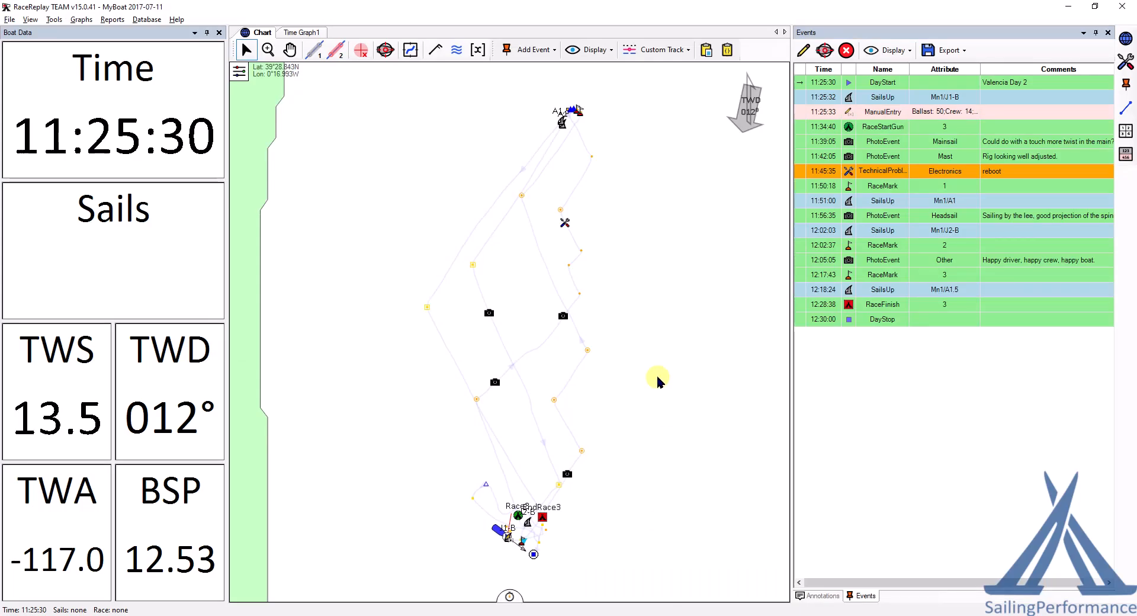
mouse_move(488, 319)
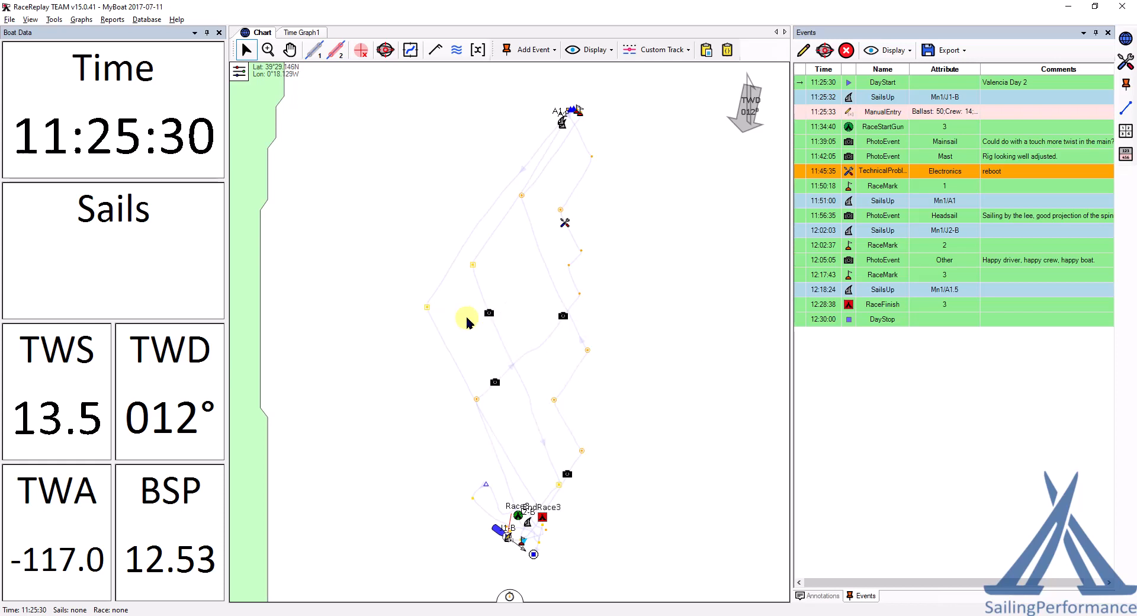
mouse_move(493, 386)
mouse_move(562, 320)
click(112, 20)
mouse_move(151, 98)
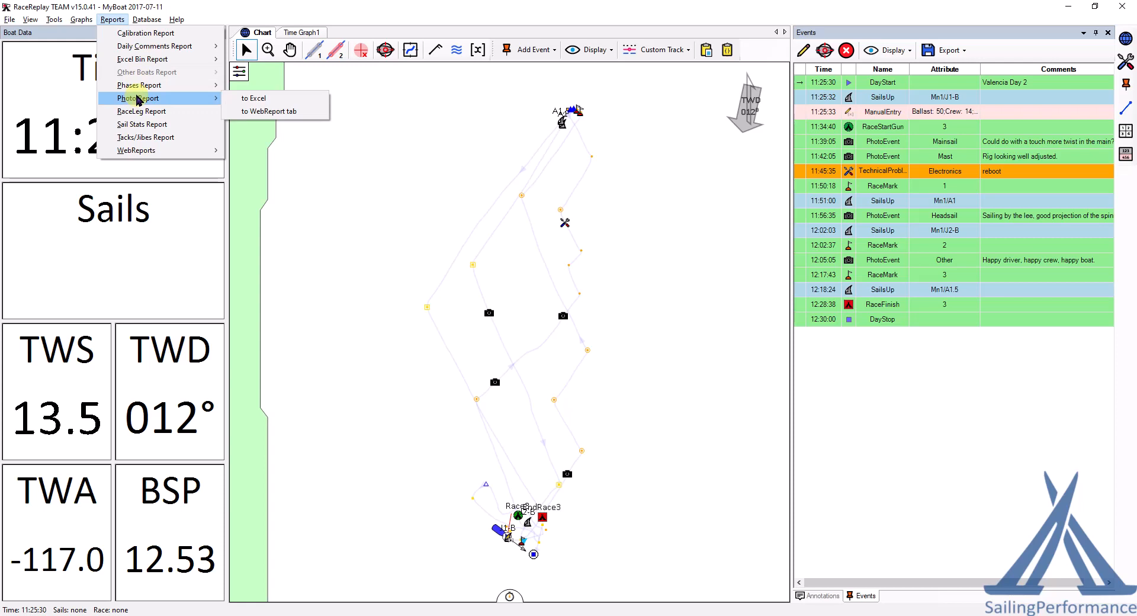
click(287, 113)
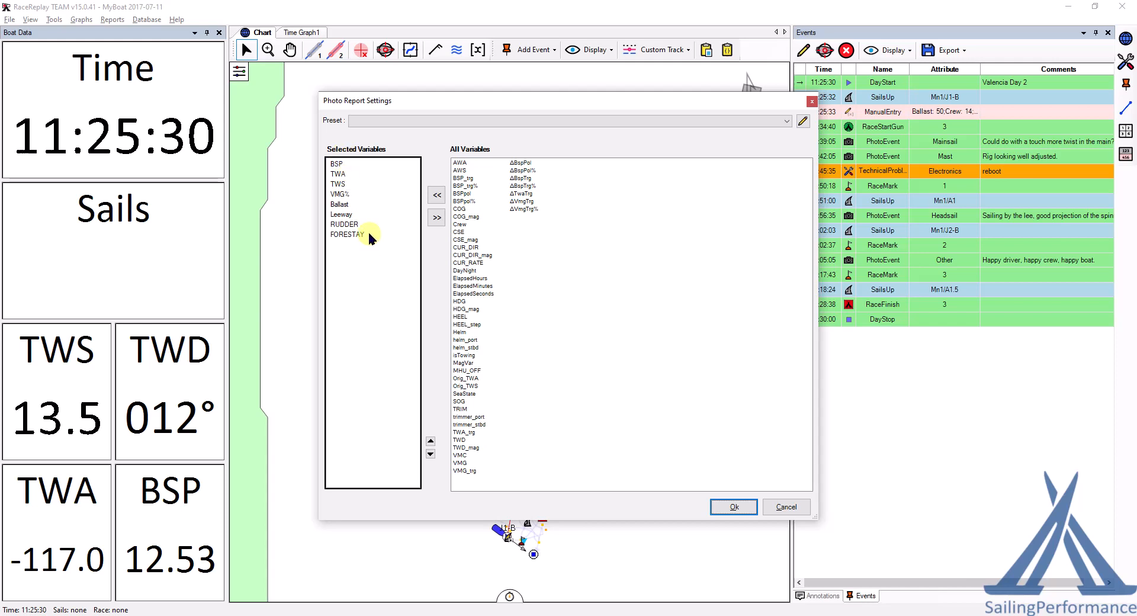
click(727, 507)
Step: Review each photo with its stats, resizing the window and divider so all data shows, and finish the photos tab
drag(607, 132, 546, 101)
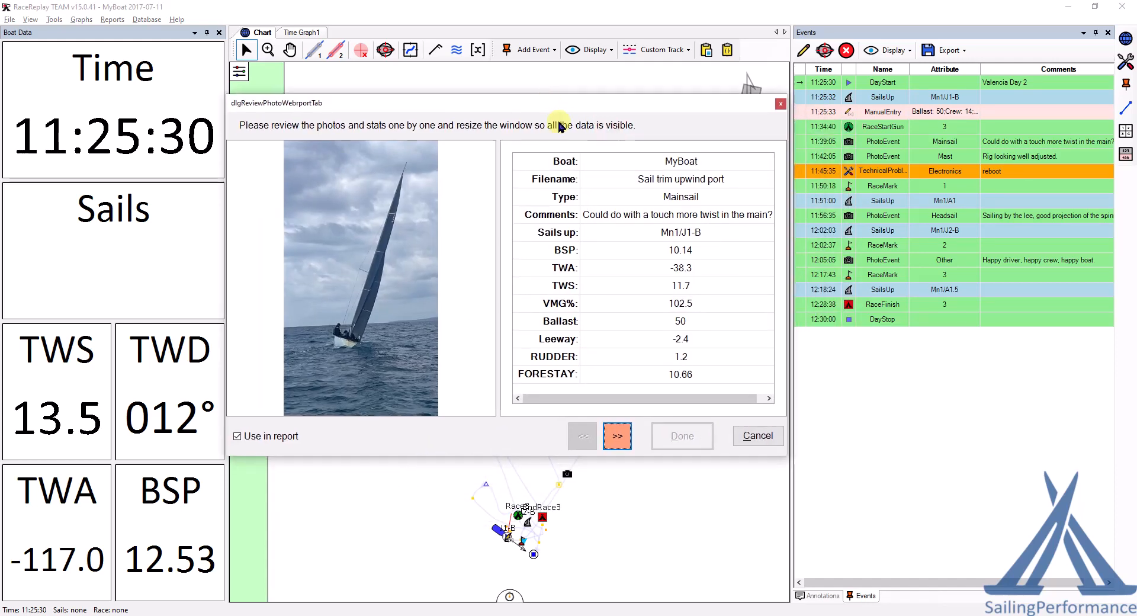
drag(783, 460, 809, 477)
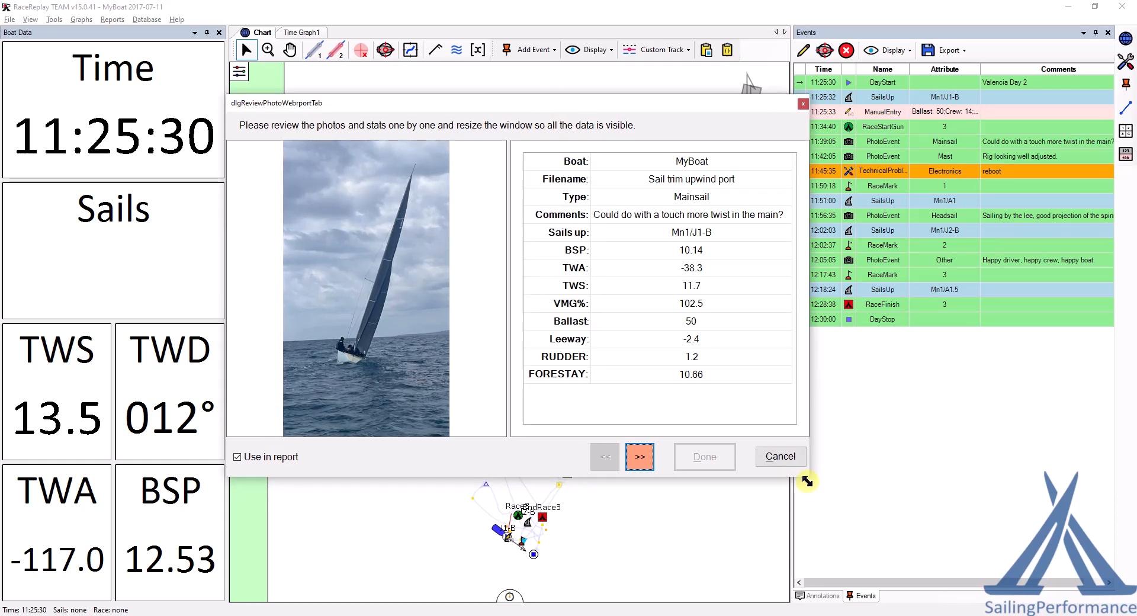
click(642, 460)
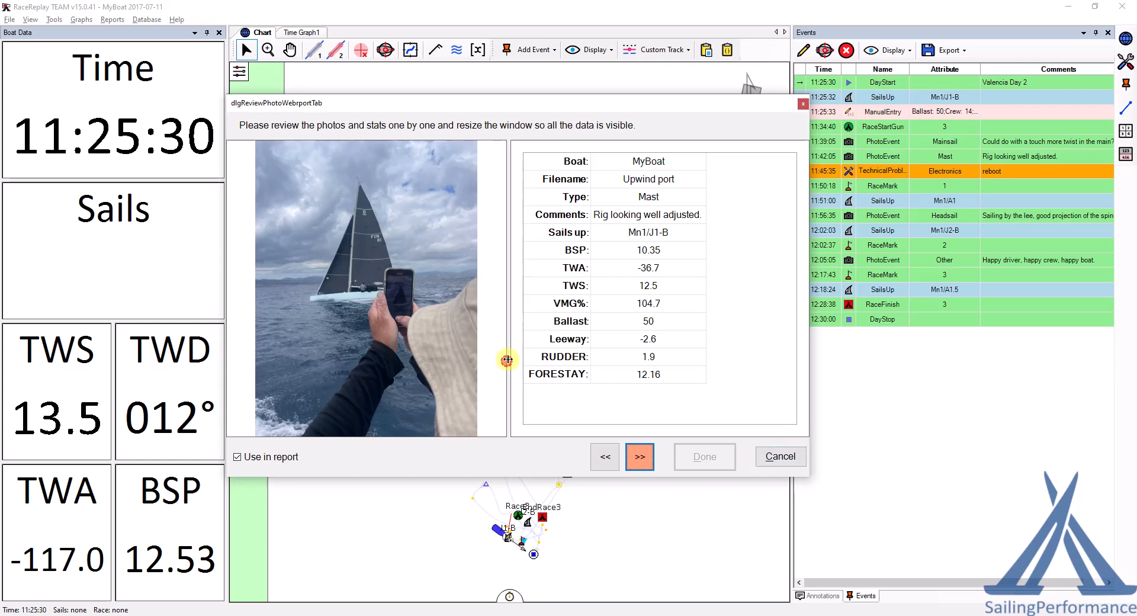
drag(510, 361, 577, 361)
click(638, 468)
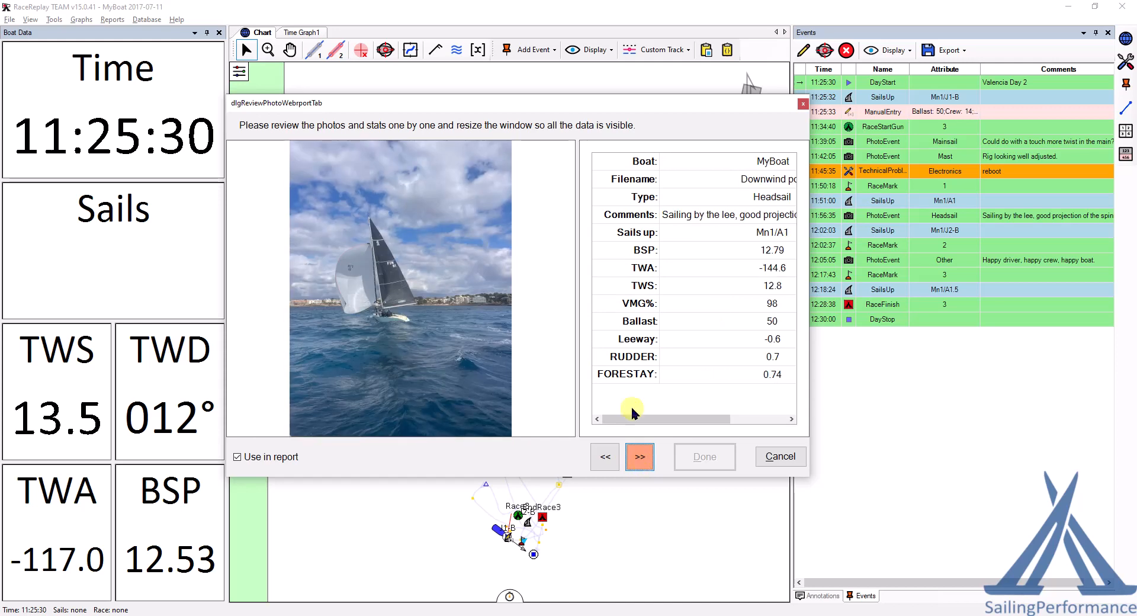
drag(576, 360, 496, 355)
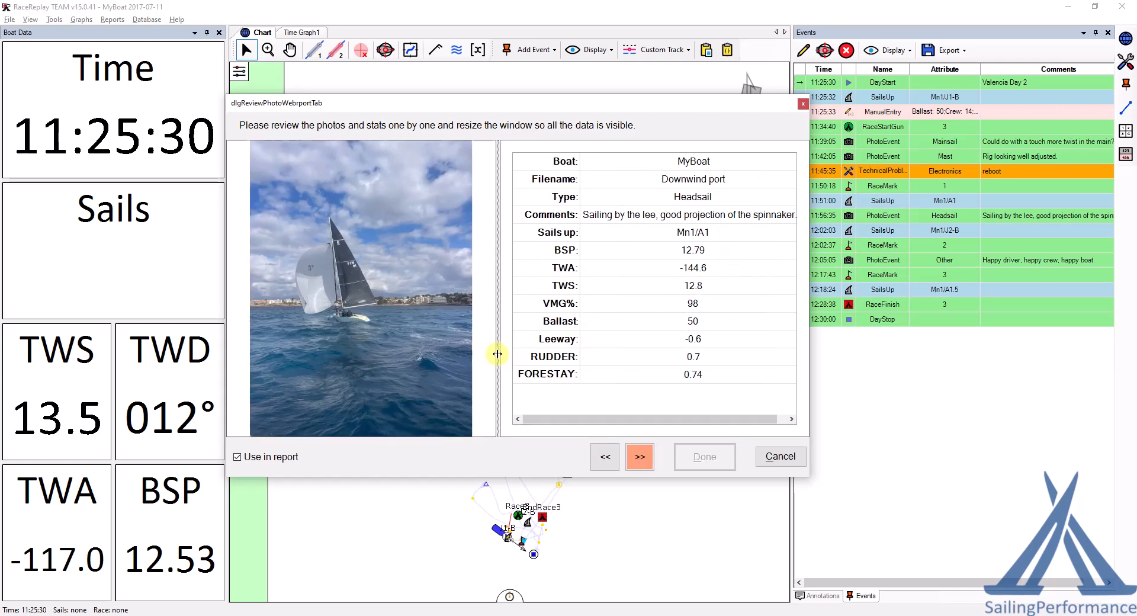
click(639, 457)
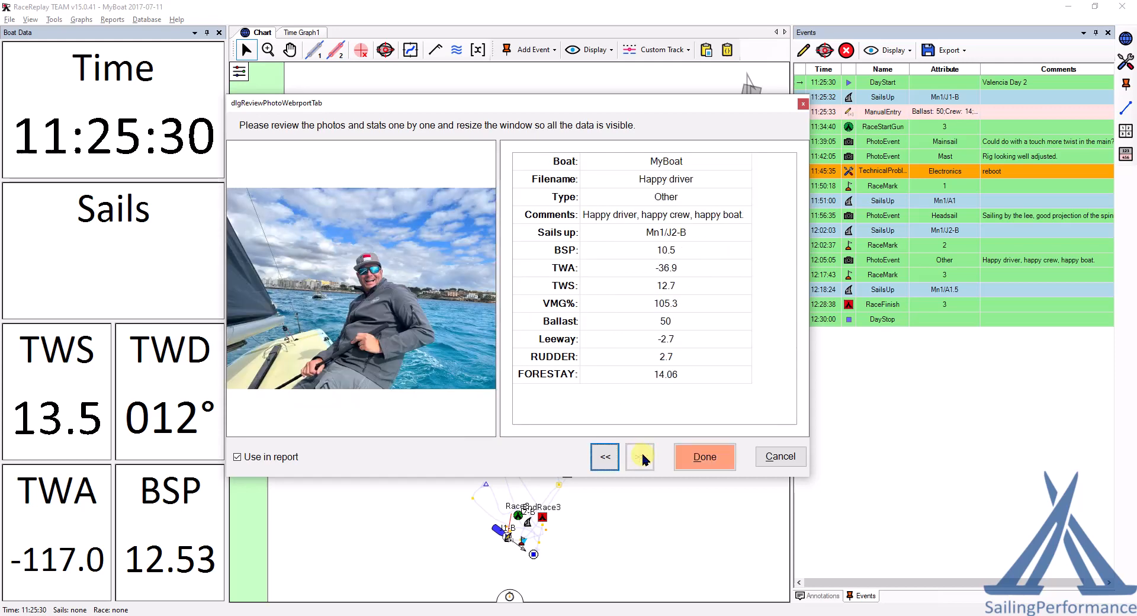
click(713, 462)
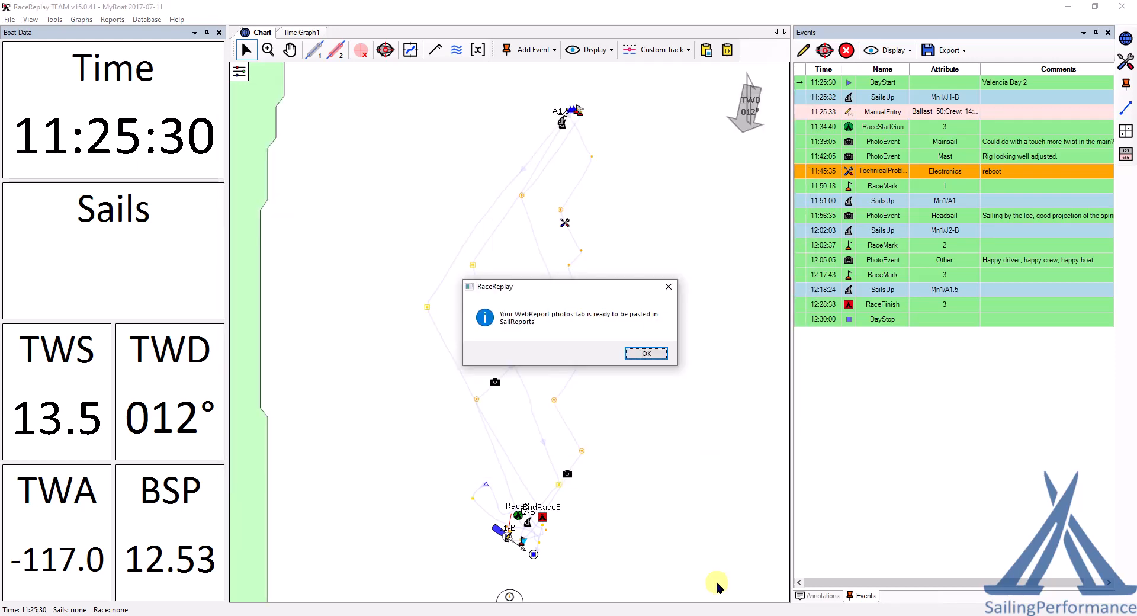
click(646, 354)
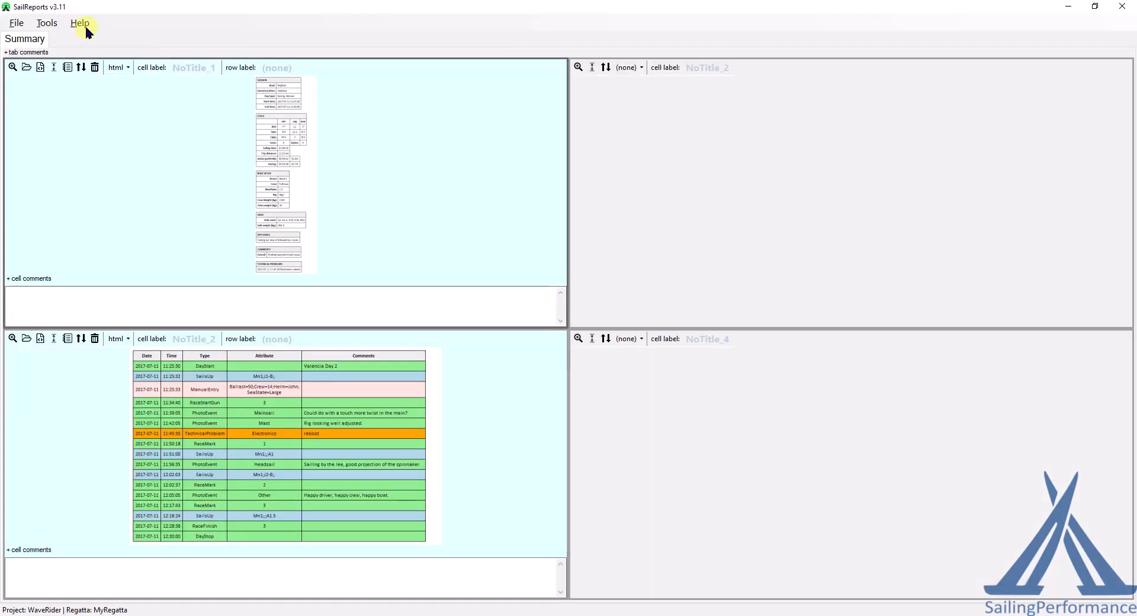
Step: Import the clipboard photo report as a new Photos tab, inserted after the Summary tab
click(47, 23)
mouse_move(60, 41)
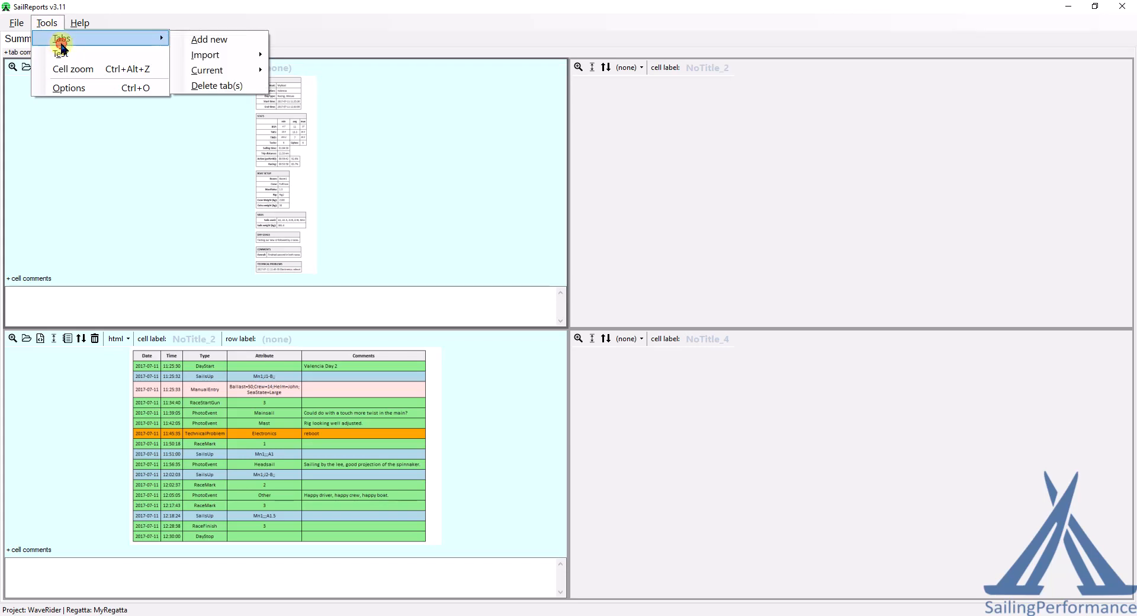
mouse_move(208, 56)
mouse_move(310, 58)
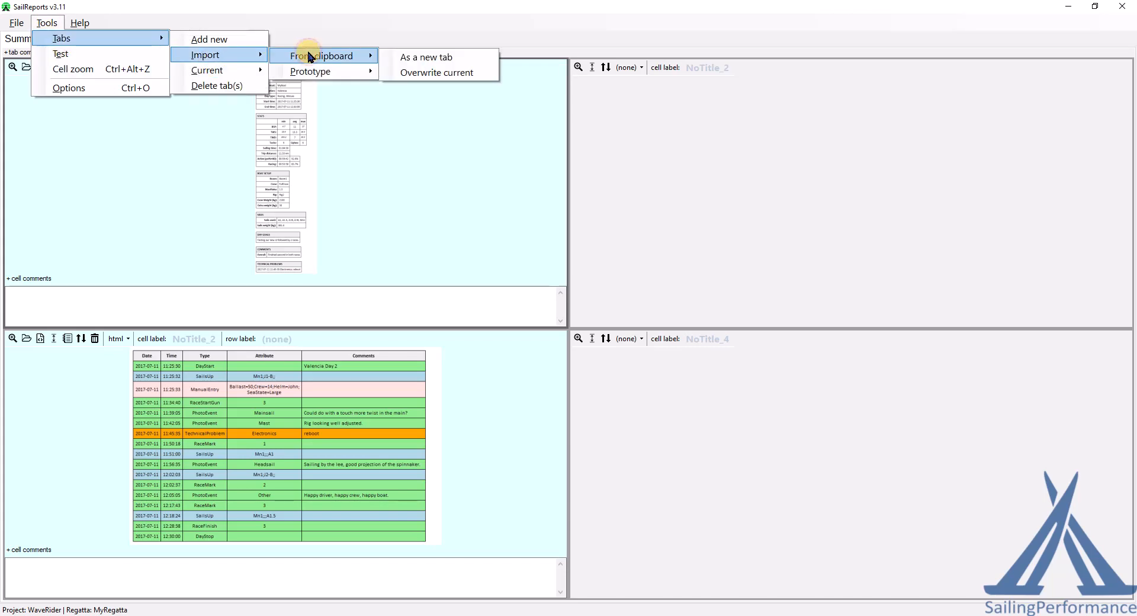
click(448, 63)
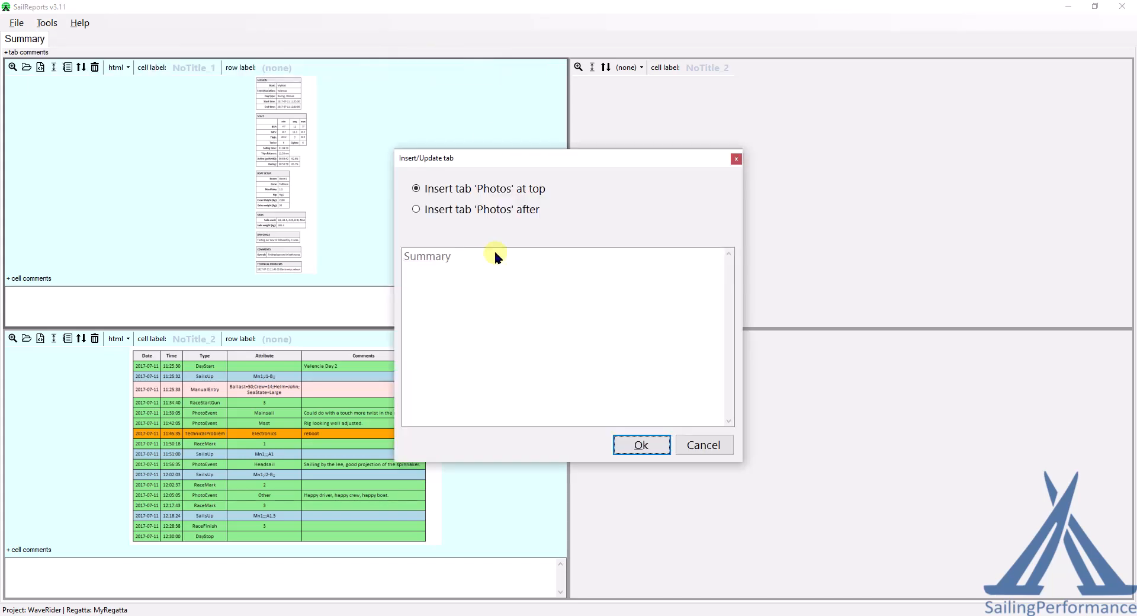
click(417, 211)
click(634, 444)
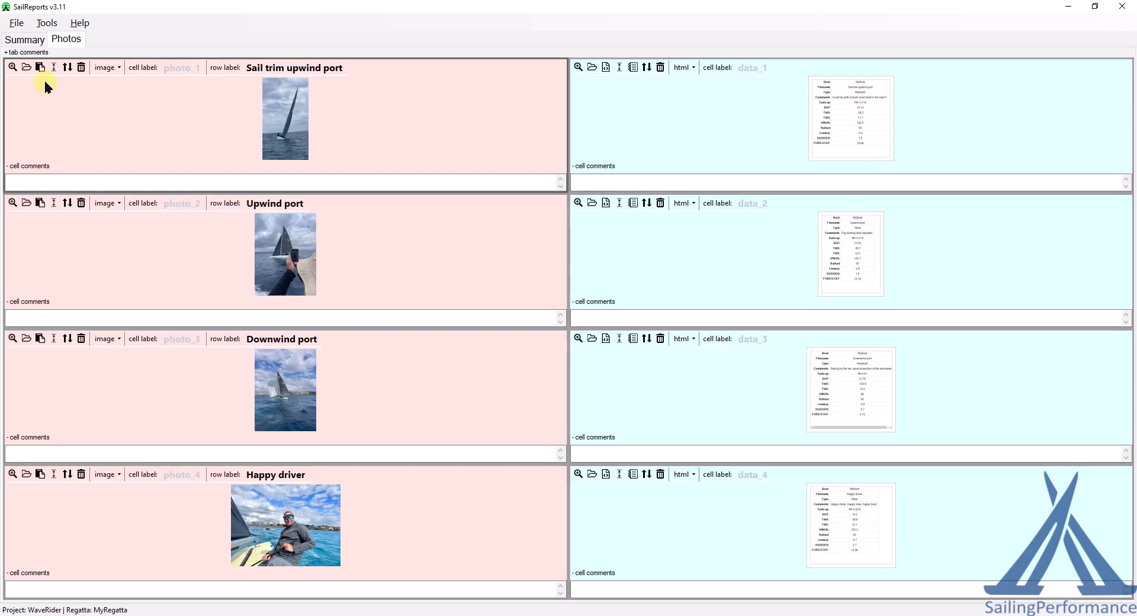
Step: Zoom into the first photo cell, step to its data cell, and return to the full grid
click(12, 67)
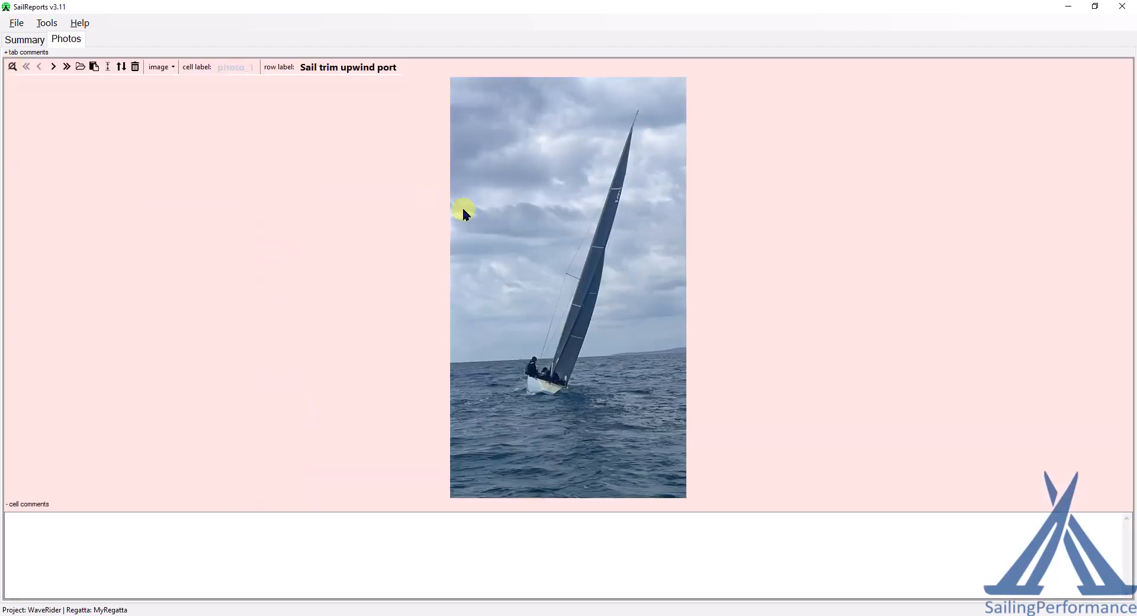
click(51, 69)
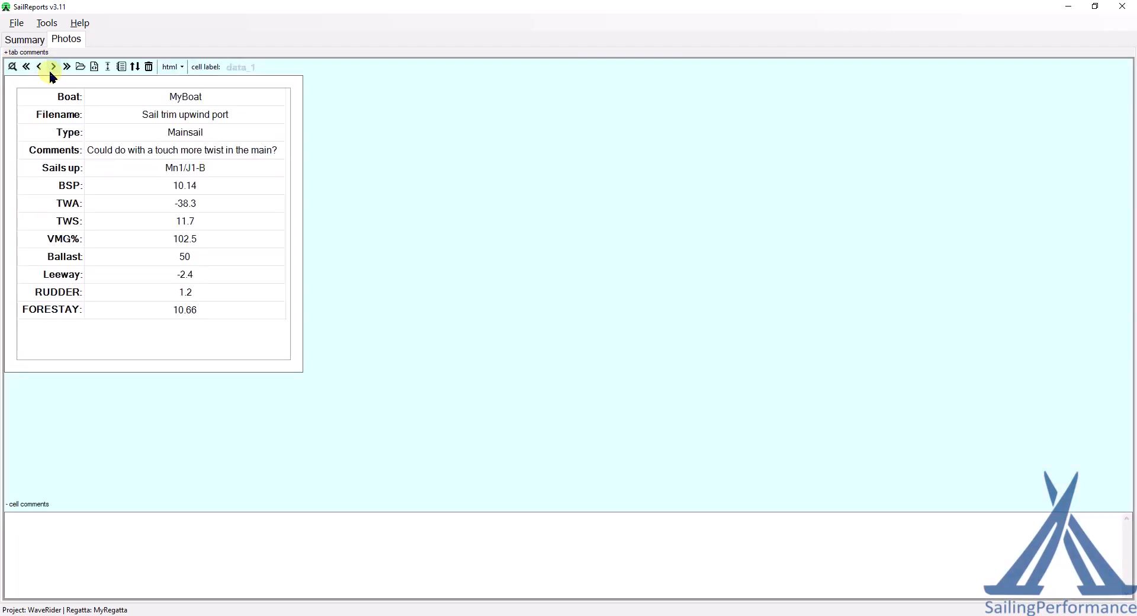
click(12, 66)
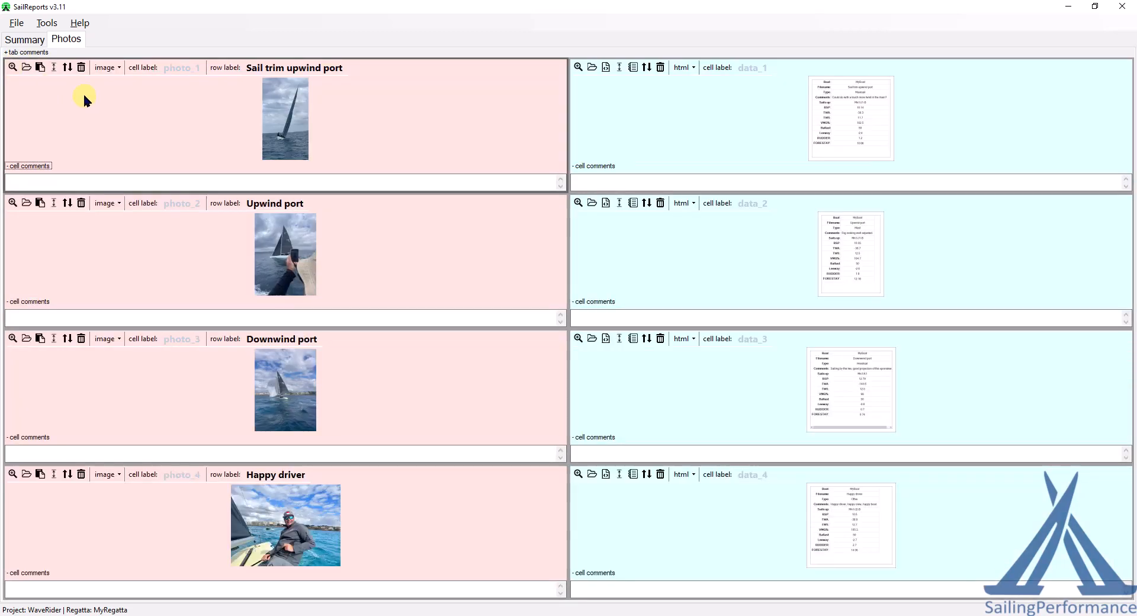
Step: Export the race report to a Word document with the label NewReport2 and the default date
click(12, 28)
mouse_move(41, 91)
click(181, 108)
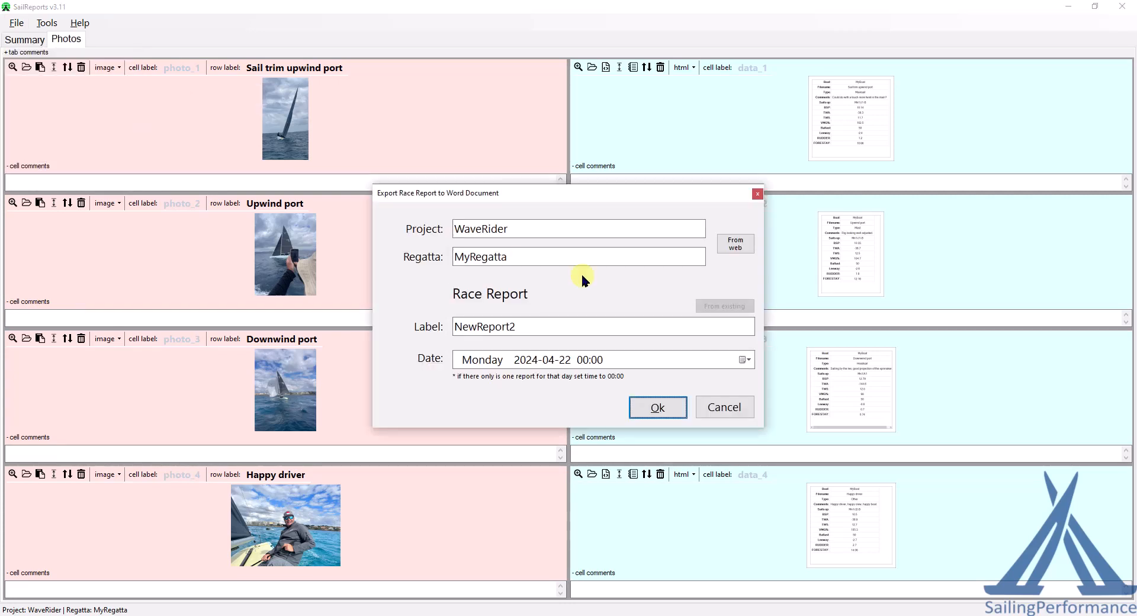
click(657, 406)
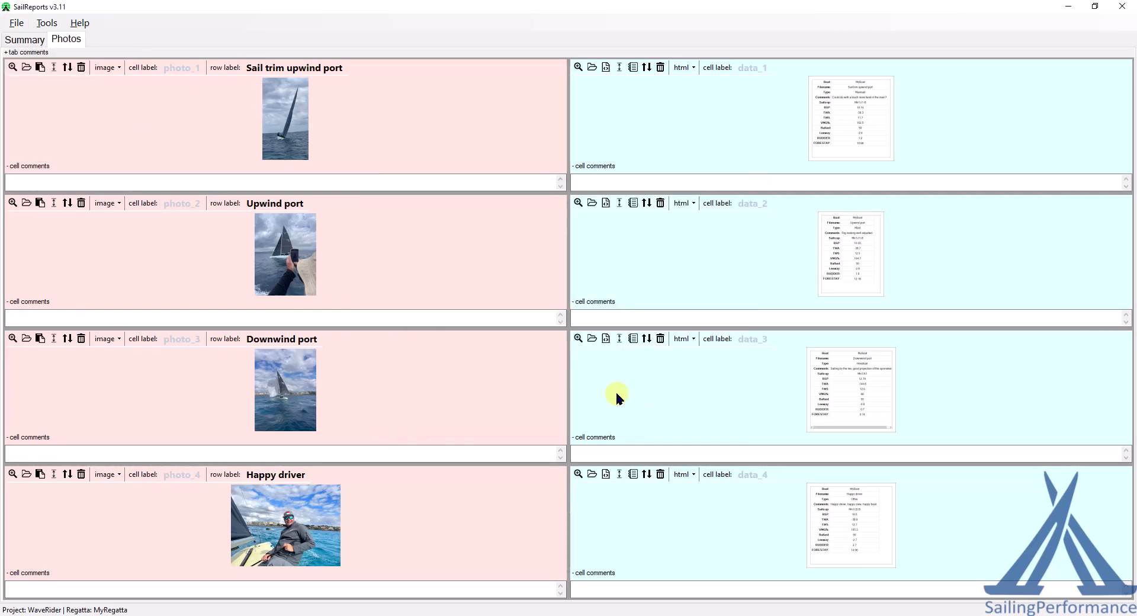
click(474, 398)
click(596, 314)
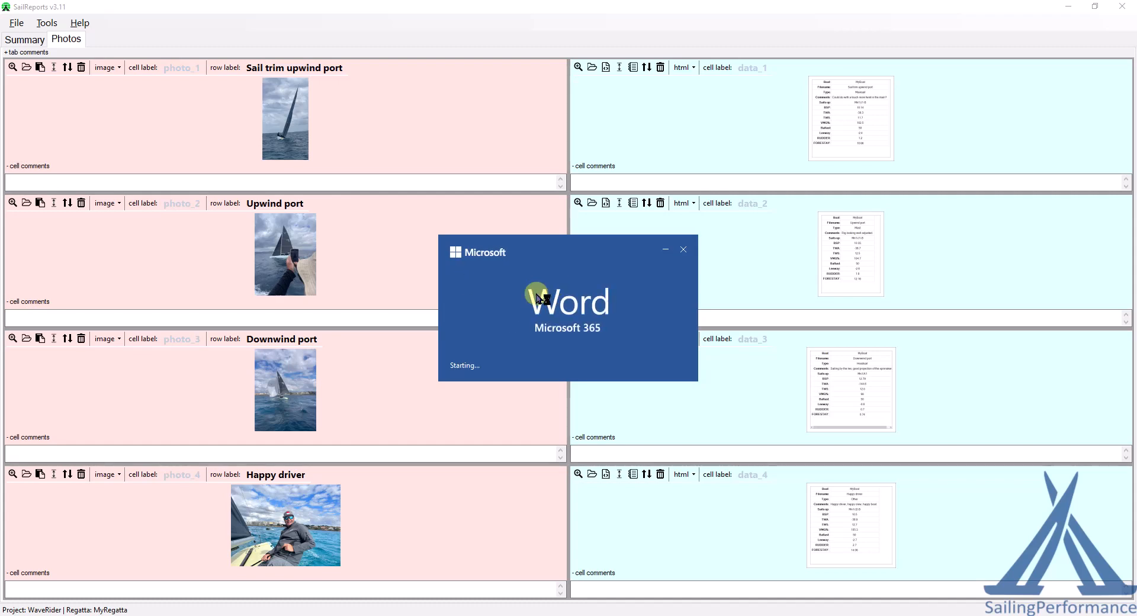
Step: Scroll through the generated Word report pages, then close Word
scroll(526, 294, down, 9)
scroll(524, 293, down, 15)
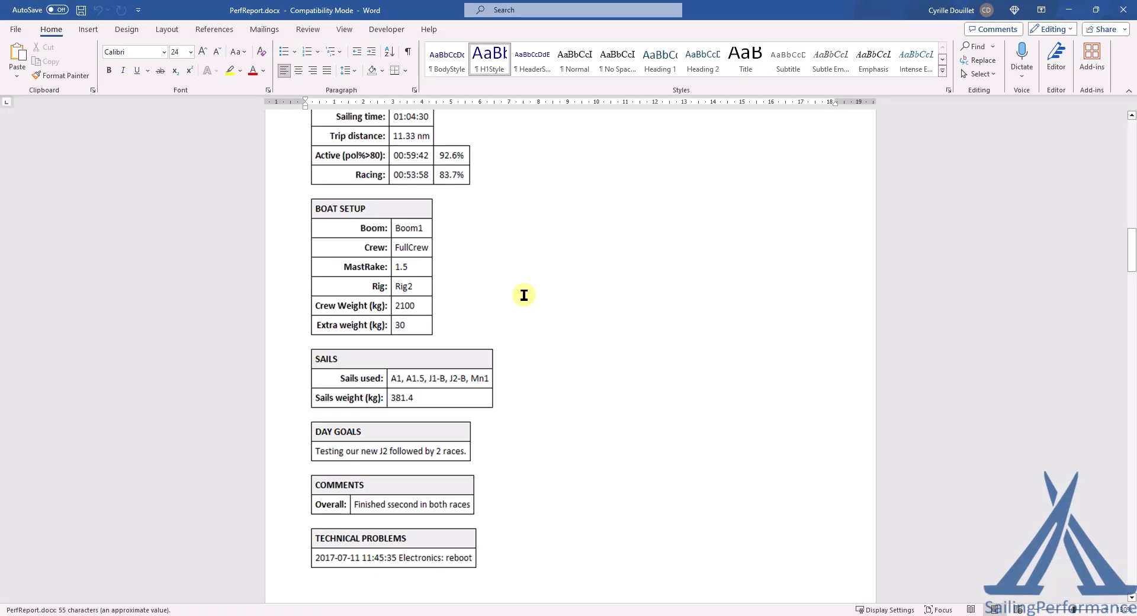
scroll(524, 295, down, 20)
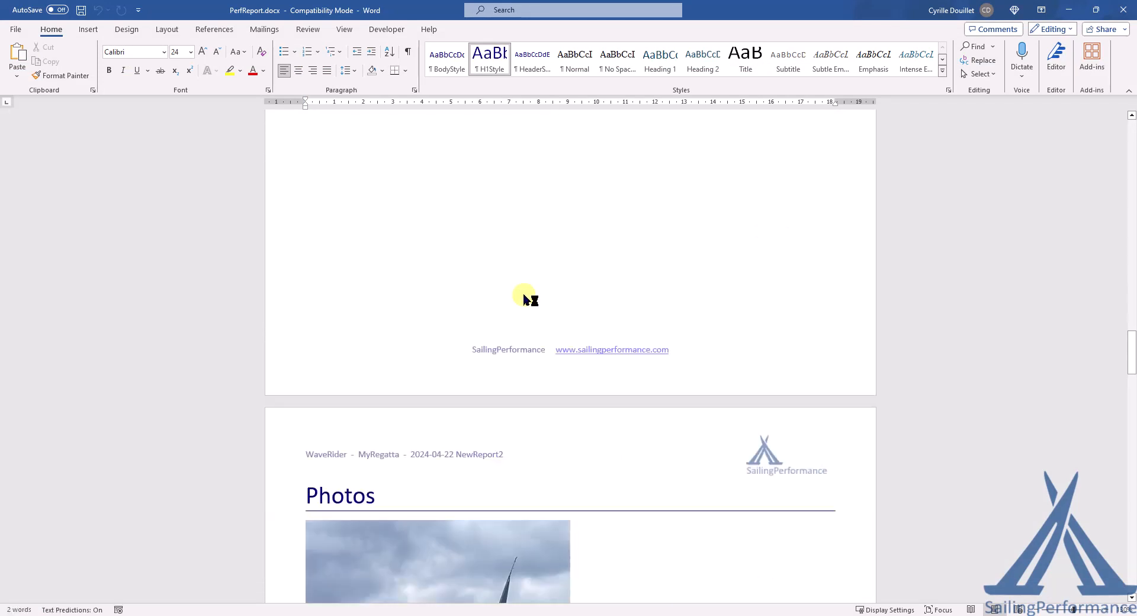
scroll(524, 295, down, 20)
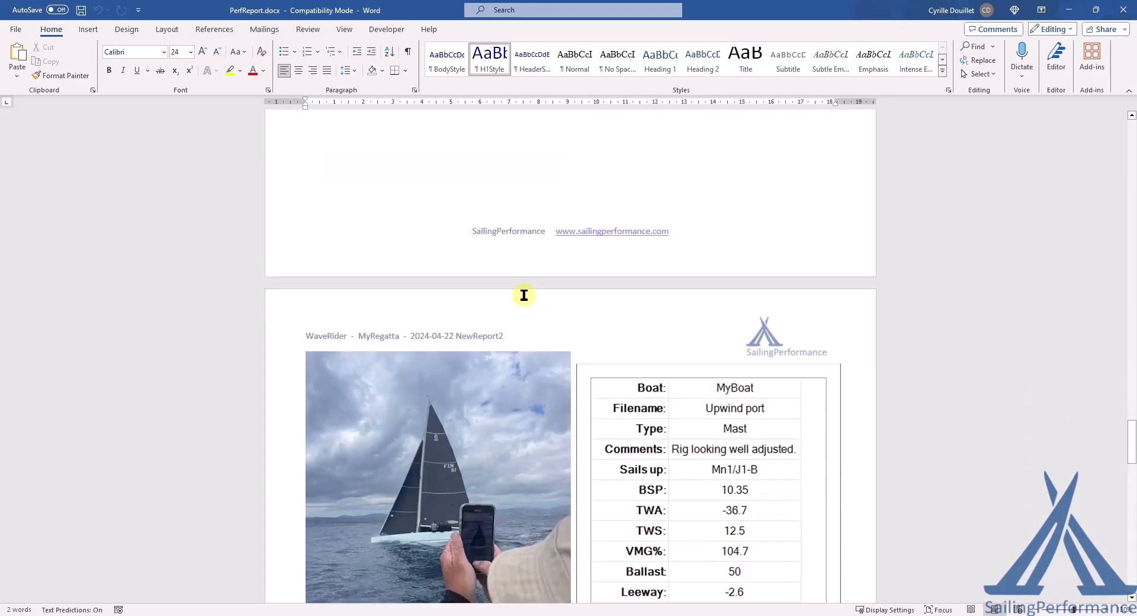
click(1035, 320)
key(alt+F4)
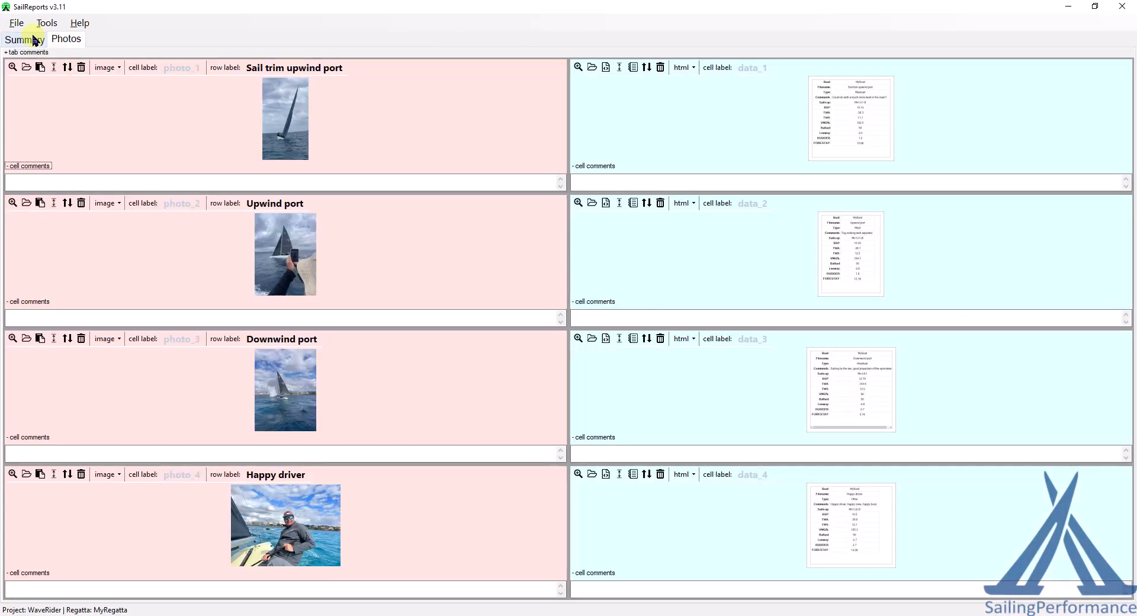
Step: Upload the race report to the web with the label RaceDay
click(16, 24)
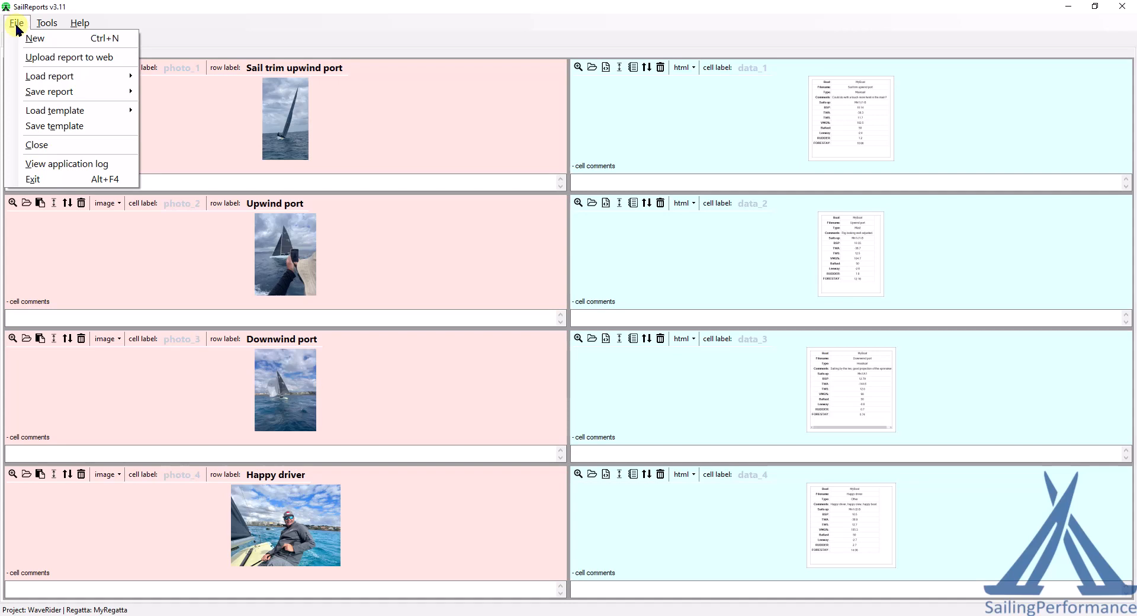
click(38, 56)
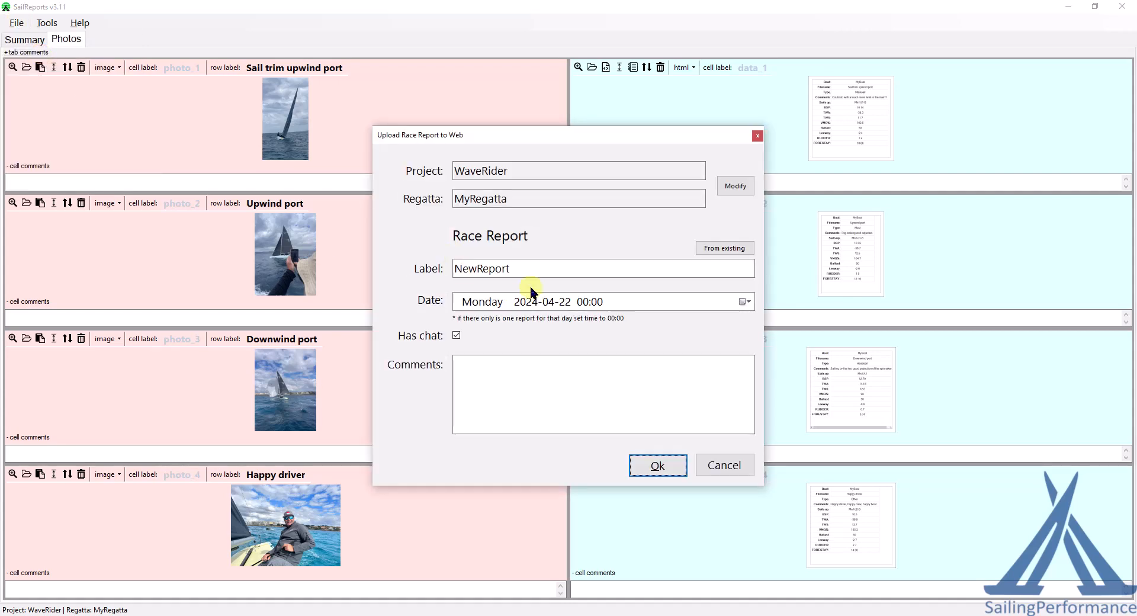
double_click(536, 270)
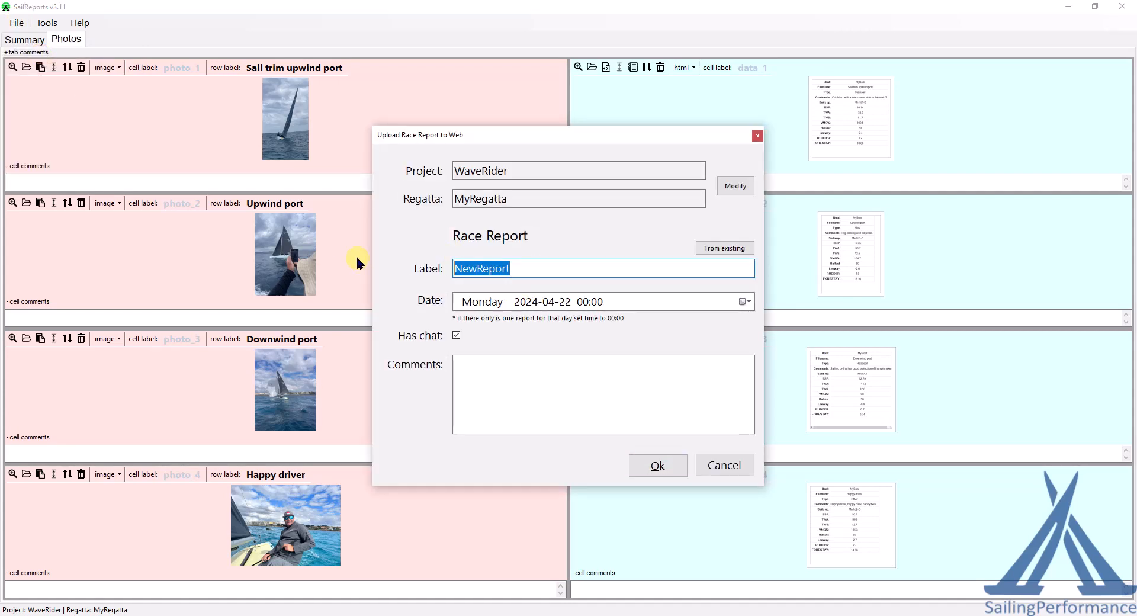
text(RaceDay)
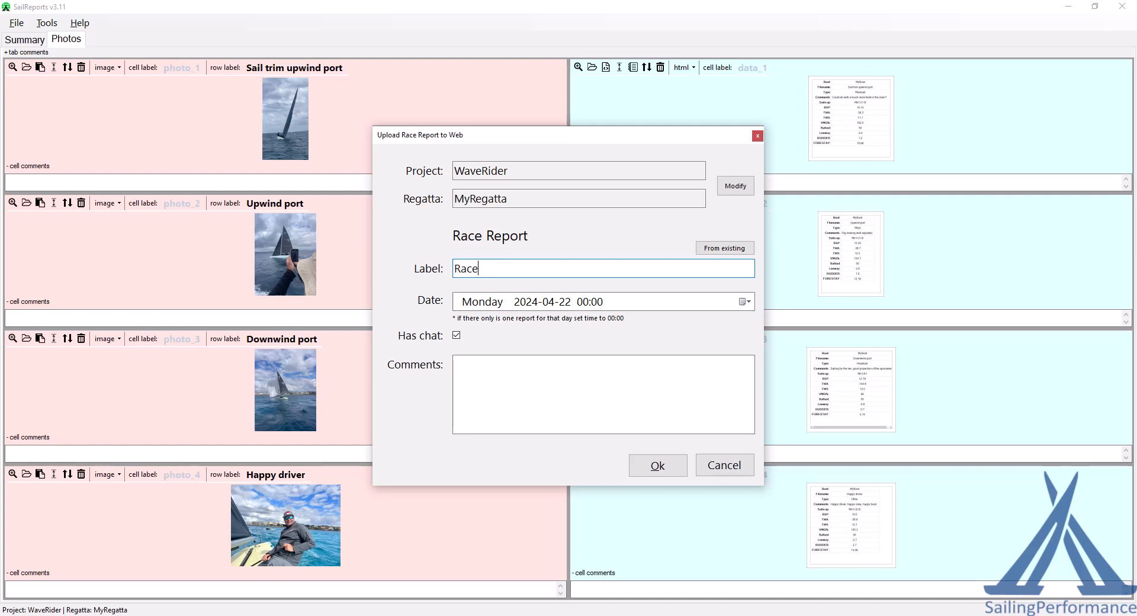
click(656, 466)
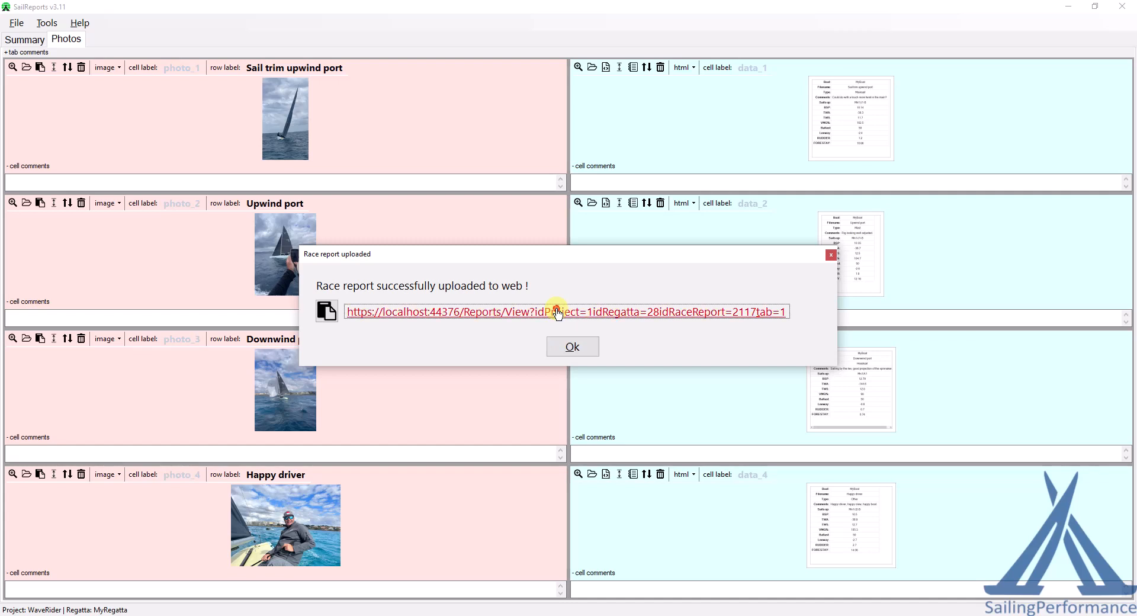
Step: Open the uploaded report link in the browser and review the Summary tab content
click(557, 312)
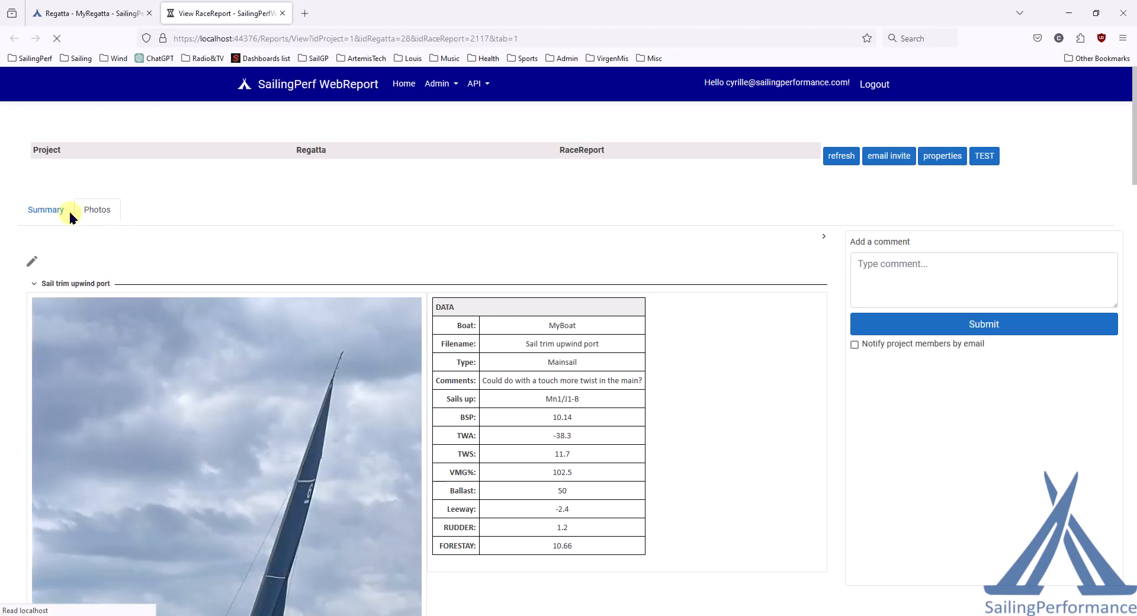
click(45, 208)
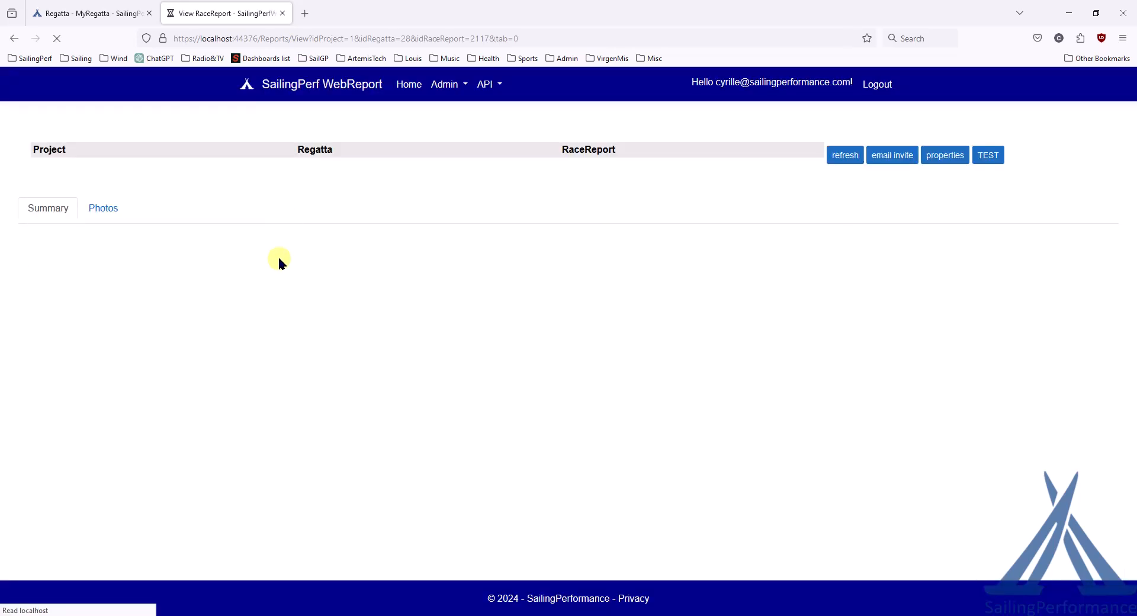
scroll(251, 318, down, 5)
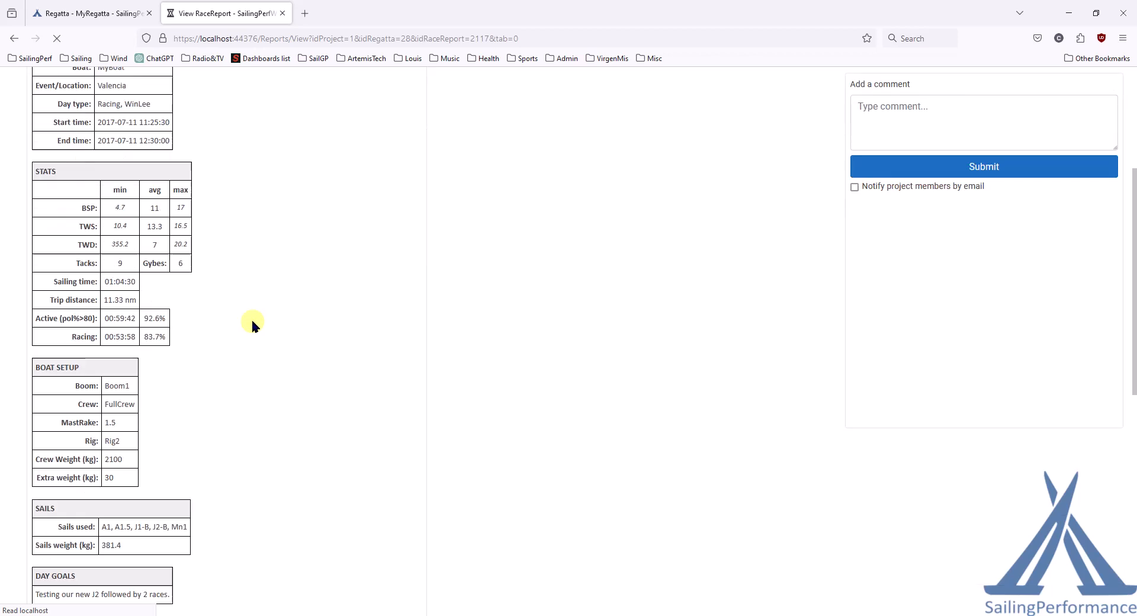
scroll(103, 459, down, 3)
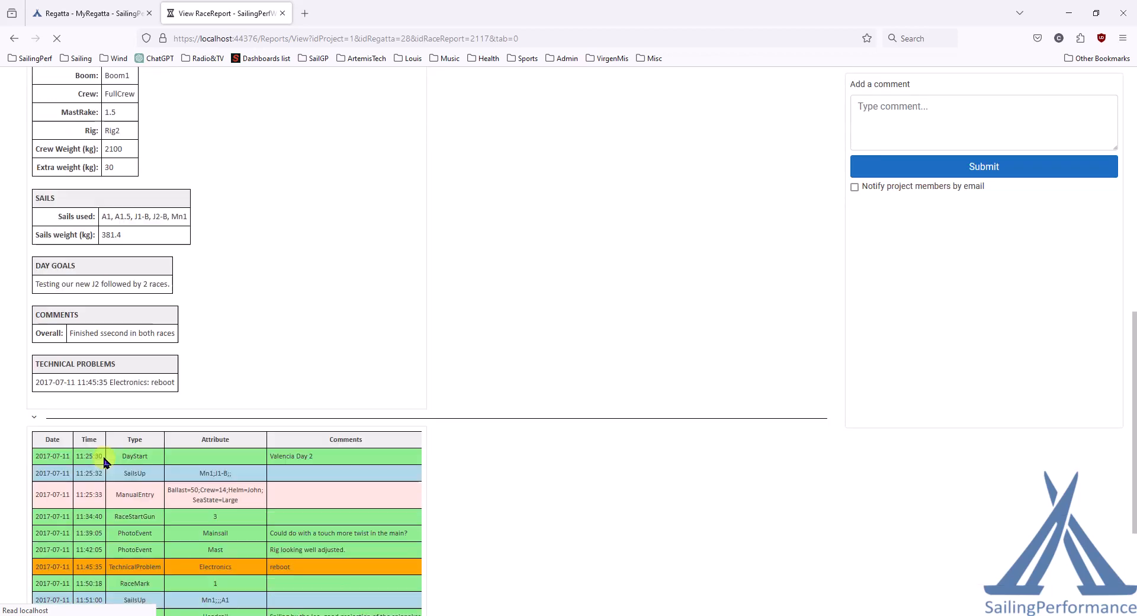
drag(38, 127, 116, 132)
drag(34, 156, 99, 182)
click(113, 203)
scroll(214, 246, down, 4)
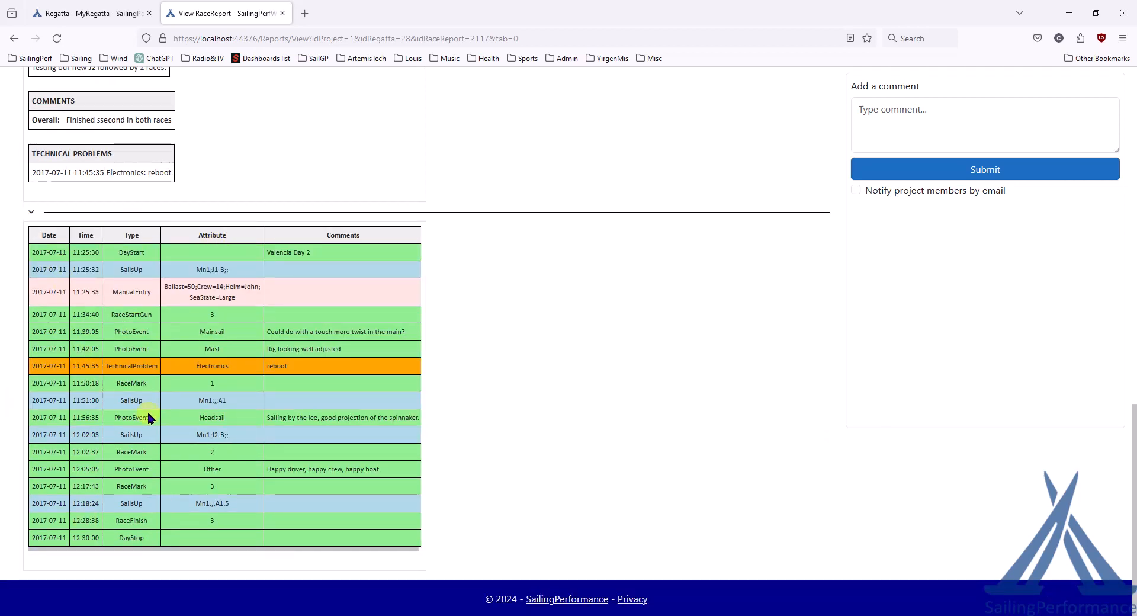
scroll(169, 287, up, 10)
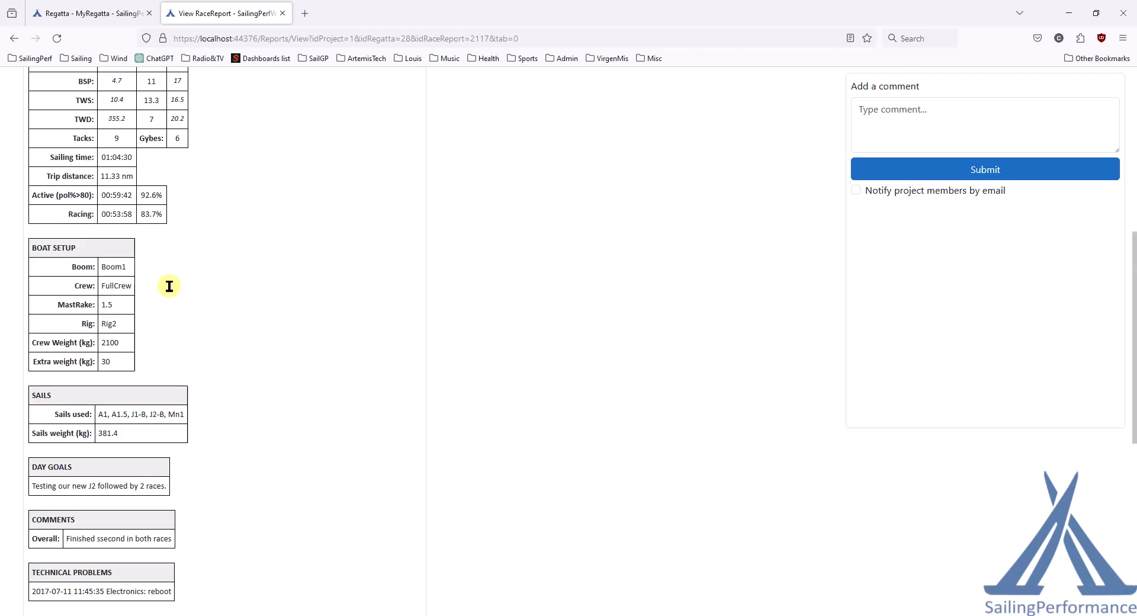
Step: Review the Photos tab of the web report, scrolling through each photo and its data
click(91, 220)
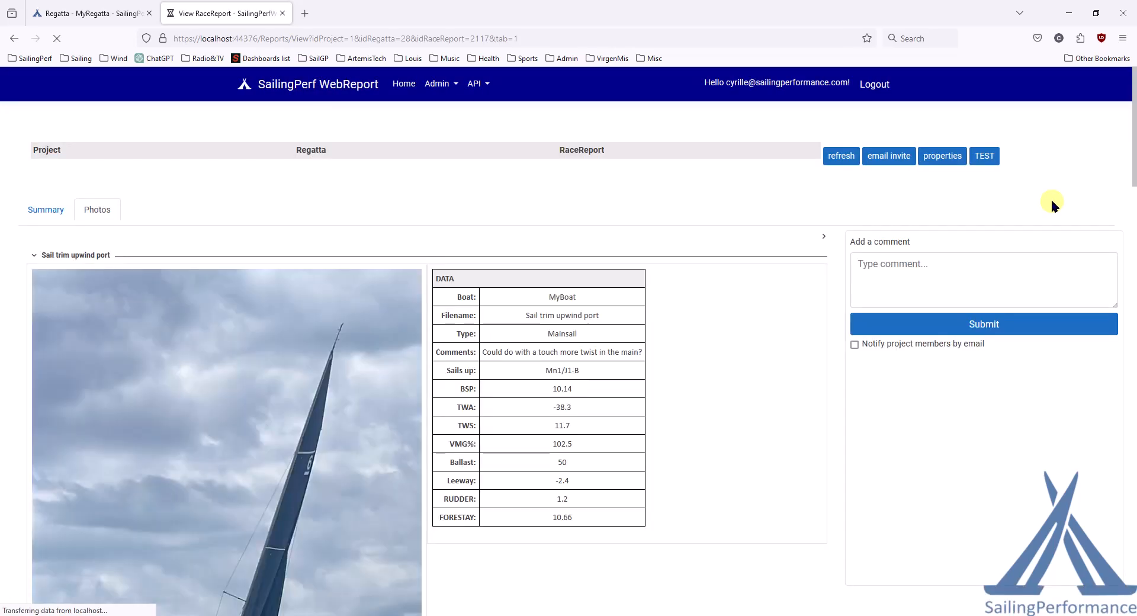
scroll(1006, 203, down, 3)
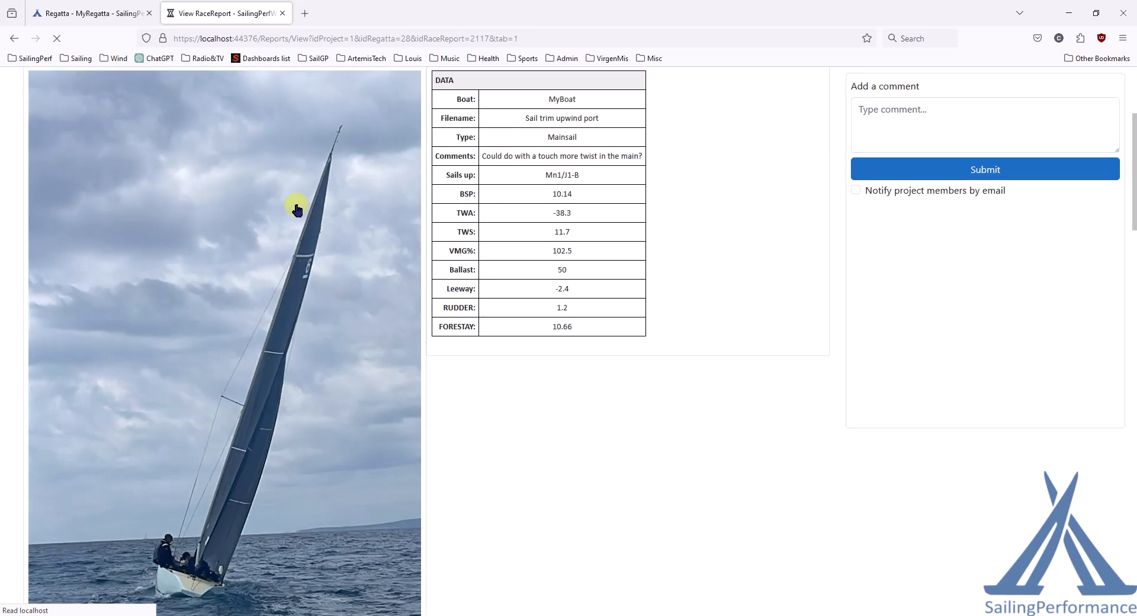
scroll(541, 279, down, 5)
scroll(541, 283, down, 7)
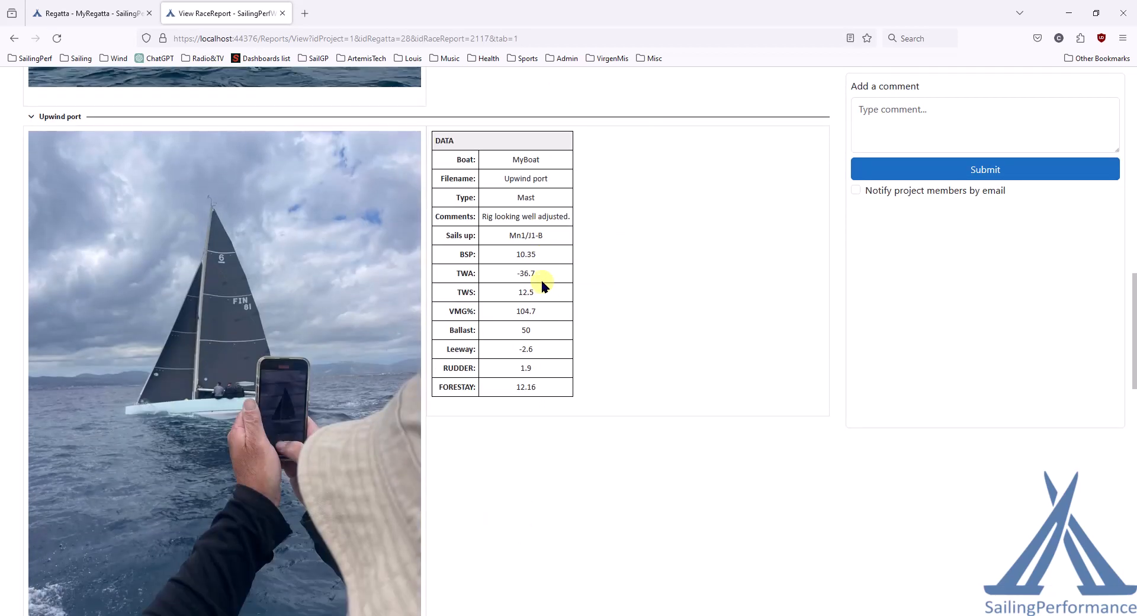
scroll(555, 215, up, 1)
scroll(467, 266, down, 13)
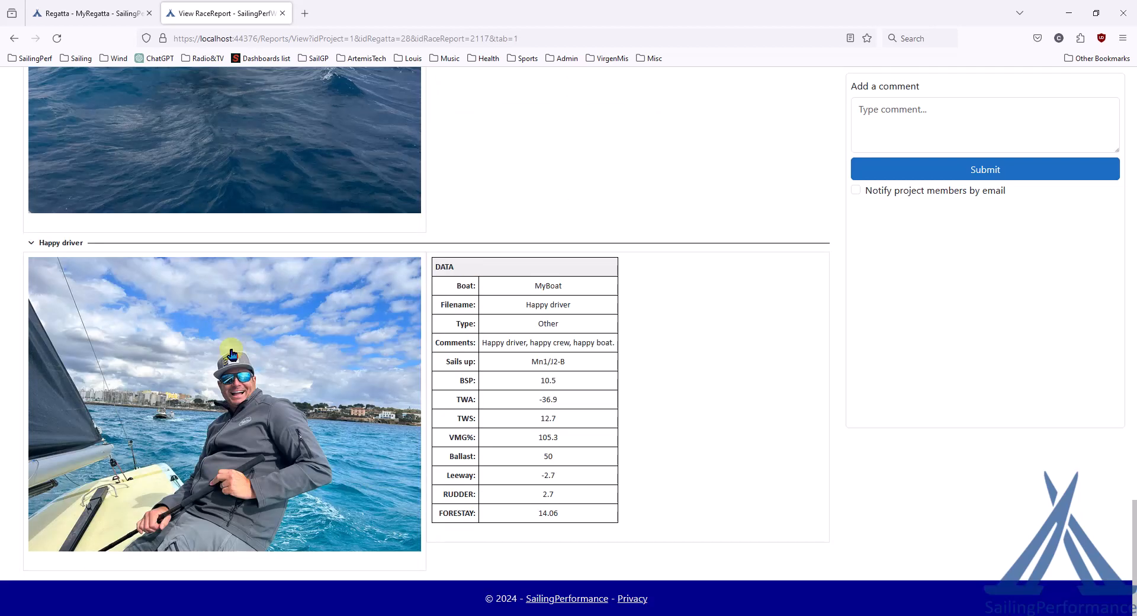